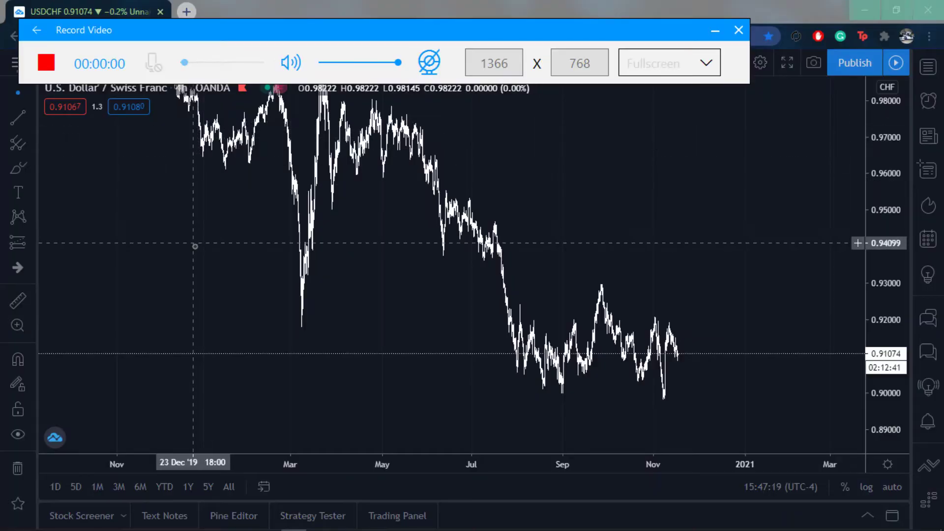
Draw a falling trend line from the March 2020 low to below the November low.
{"action": "mouse_move", "coordinate": [405, 252]}
{"action": "left_mouse_down"}
{"action": "mouse_move", "coordinate": [416, 274]}
{"action": "mouse_move", "coordinate": [394, 246]}
{"action": "left_mouse_up"}
{"action": "left_click", "coordinate": [15, 125]}
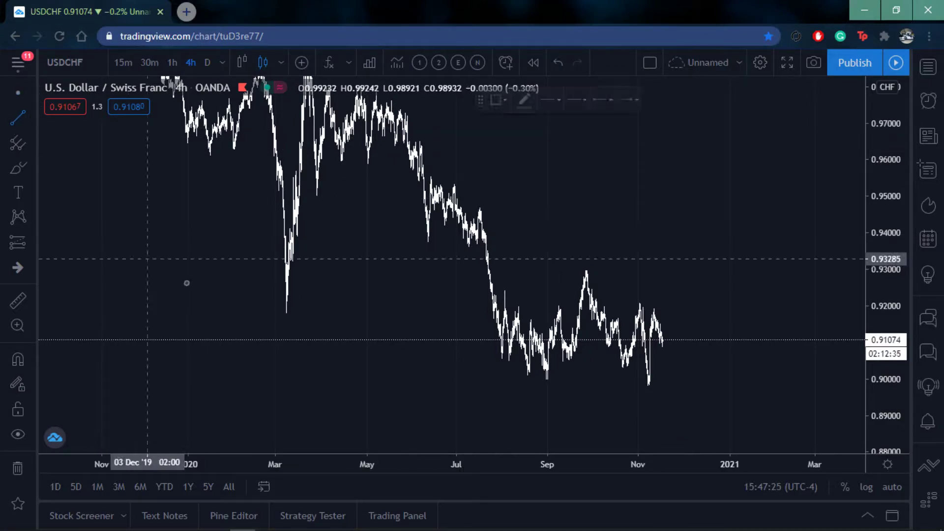
{"action": "left_click", "coordinate": [283, 312]}
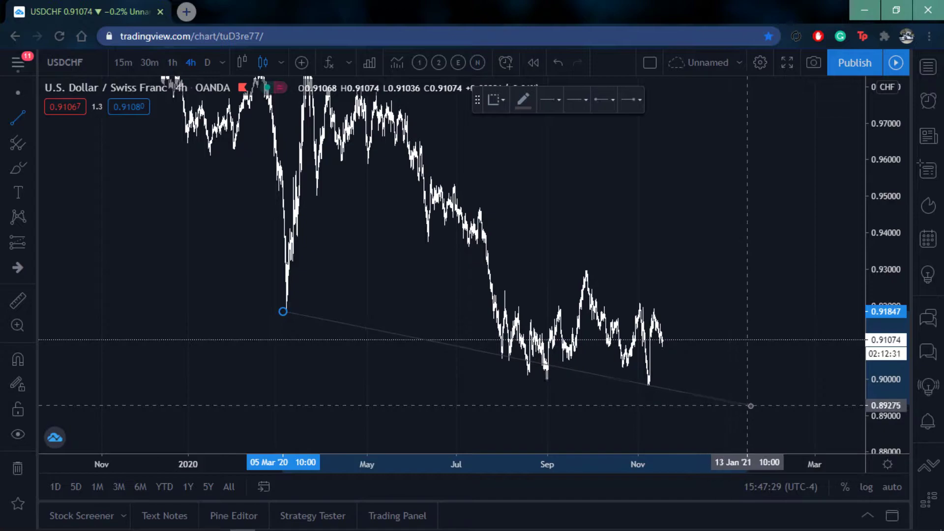
{"action": "left_click", "coordinate": [751, 406]}
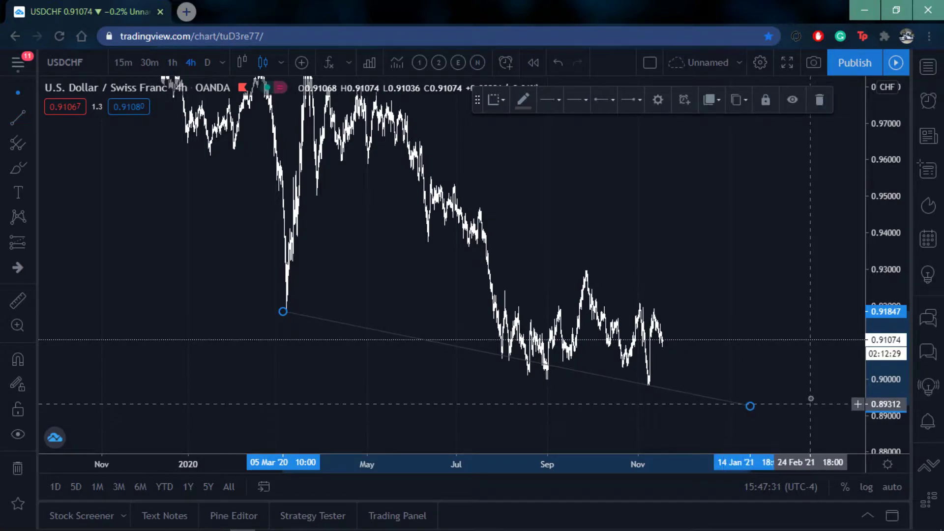
{"action": "left_click", "coordinate": [676, 317]}
Draw a rising trend line from the September low to near 0.920, snapping its start onto the low.
{"action": "mouse_move", "coordinate": [594, 394]}
{"action": "left_mouse_down"}
{"action": "mouse_move", "coordinate": [467, 388]}
{"action": "mouse_move", "coordinate": [422, 376]}
{"action": "left_mouse_up"}
{"action": "left_click", "coordinate": [17, 119]}
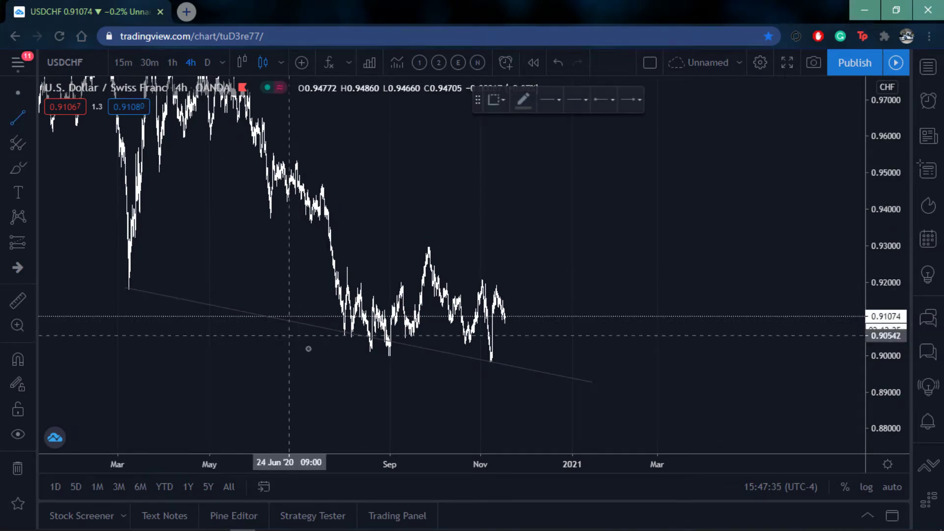
{"action": "left_click", "coordinate": [391, 357]}
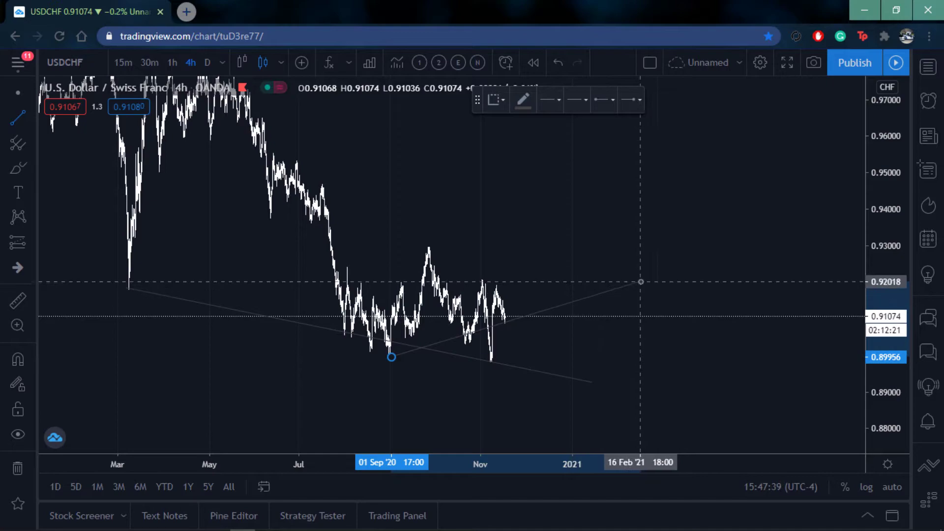
{"action": "left_click", "coordinate": [644, 282]}
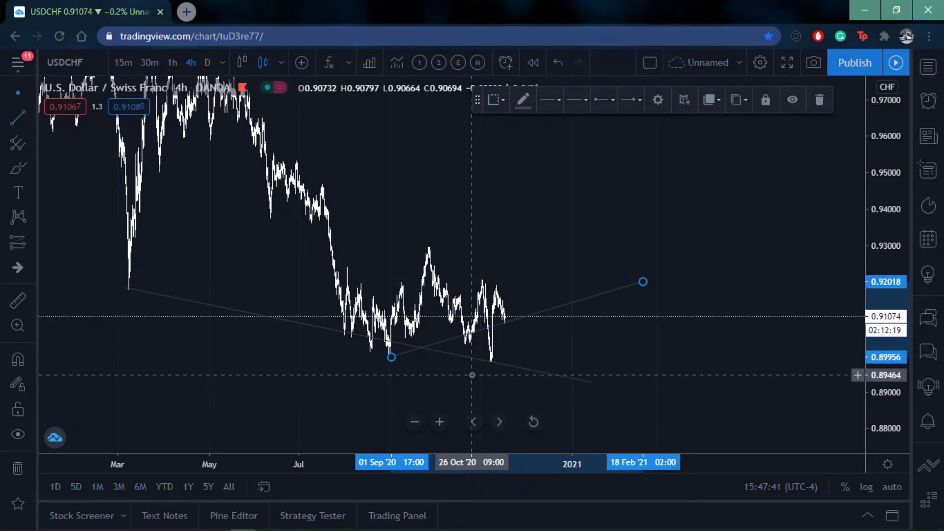
{"action": "left_click", "coordinate": [406, 378]}
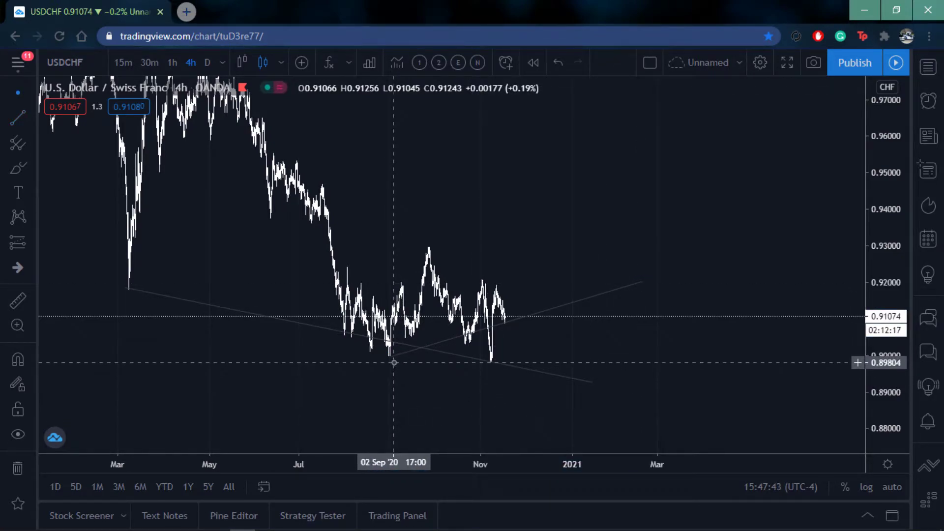
{"action": "left_click_drag", "start_coordinate": [388, 359], "coordinate": [384, 360]}
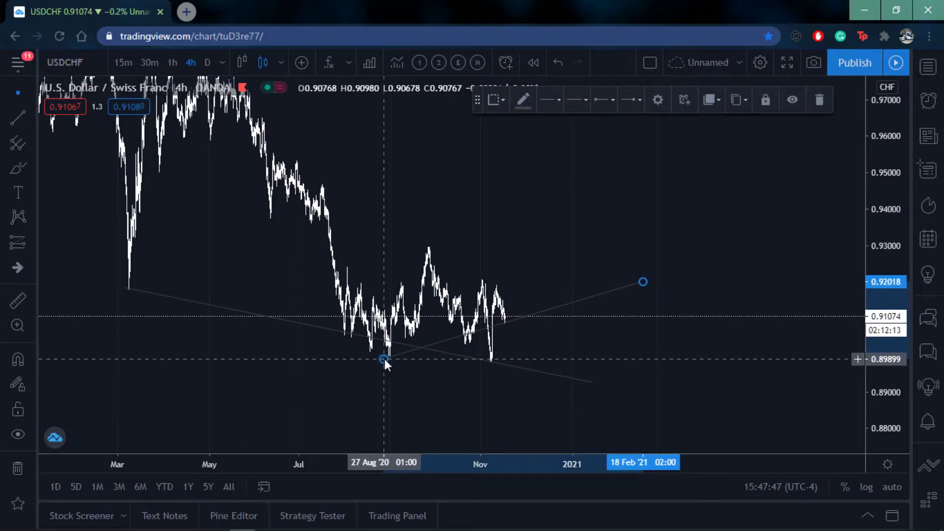
{"action": "left_click_drag", "start_coordinate": [437, 226], "coordinate": [450, 273]}
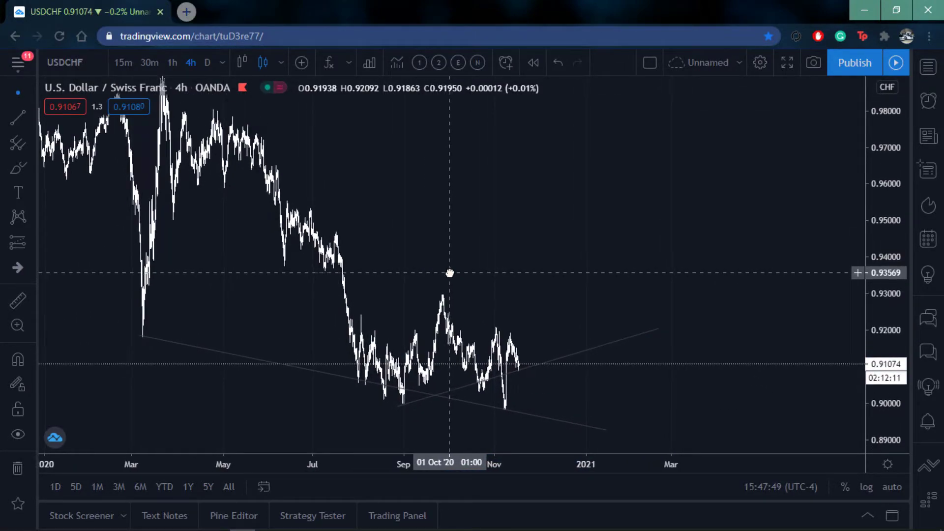
Draw a falling trend line from the July high beyond the November highs.
{"action": "left_click", "coordinate": [19, 117]}
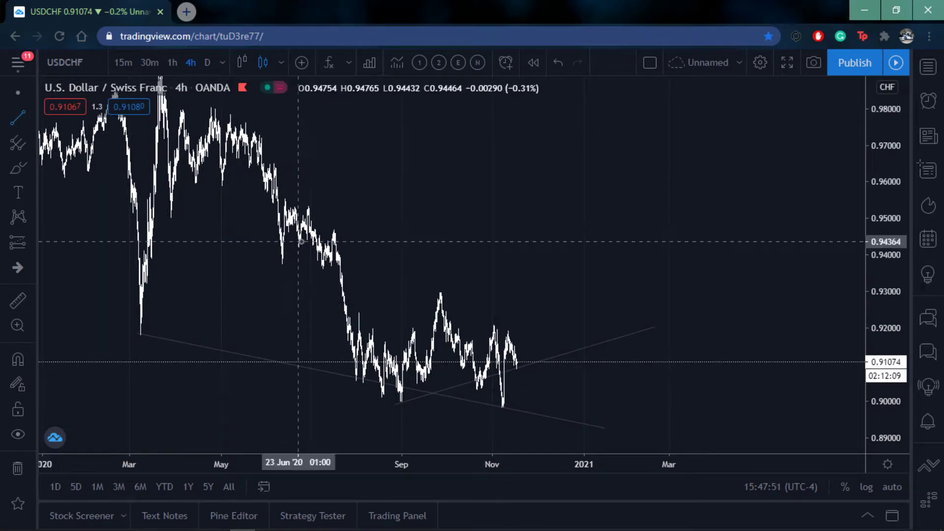
{"action": "left_click", "coordinate": [301, 242]}
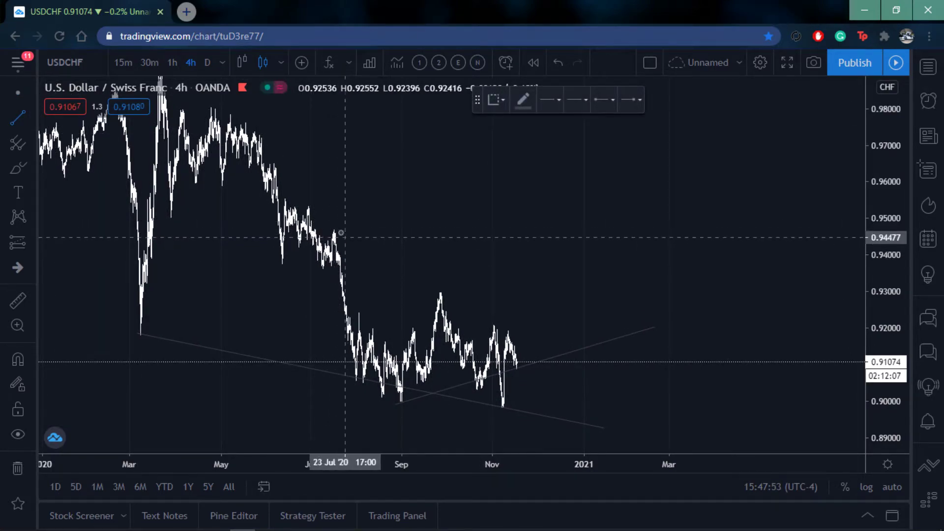
{"action": "left_click", "coordinate": [337, 229]}
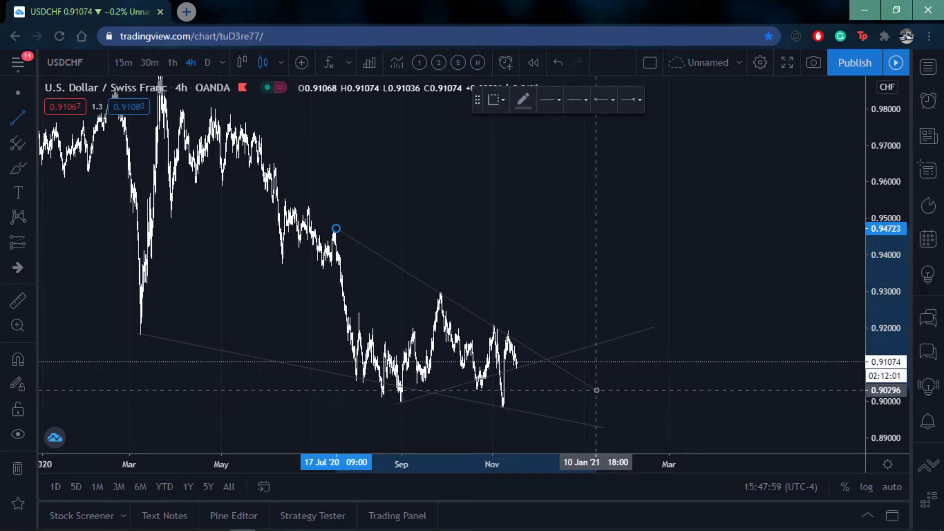
{"action": "left_click", "coordinate": [597, 390]}
{"action": "left_click", "coordinate": [661, 359]}
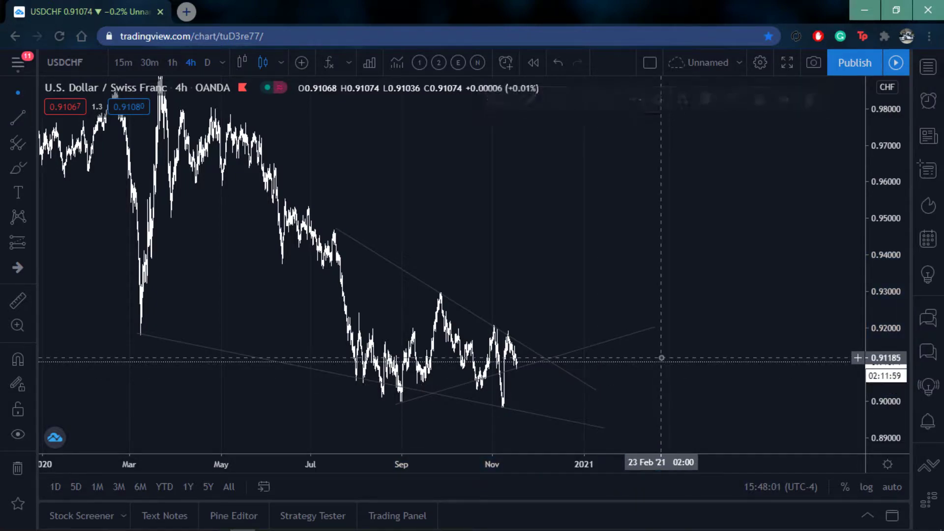
{"action": "left_click", "coordinate": [509, 367]}
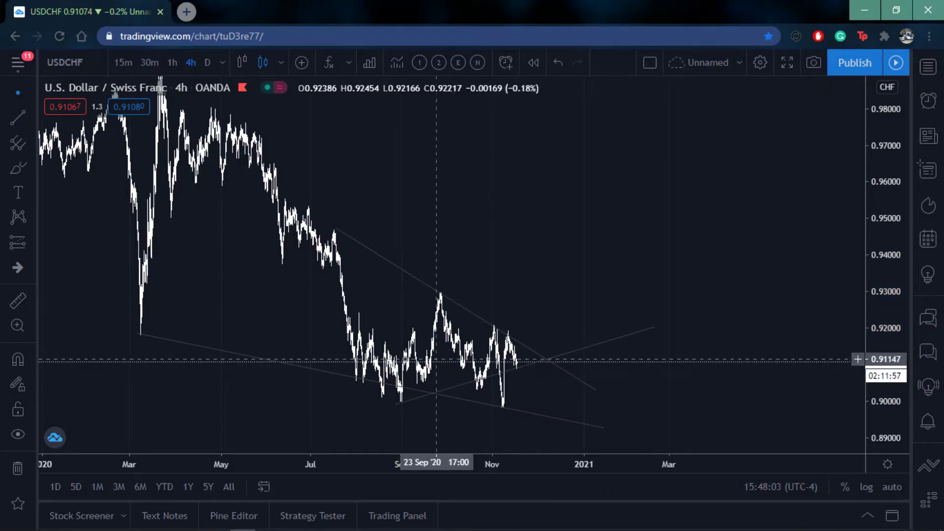
Zoom in and stretch the price scale to enlarge the recent months of candles.
{"action": "scroll", "coordinate": [279, 317], "scroll_direction": "up", "scroll_amount": 3}
{"action": "scroll", "coordinate": [285, 300], "scroll_direction": "up", "scroll_amount": 1}
{"action": "mouse_move", "coordinate": [295, 281]}
{"action": "left_mouse_down"}
{"action": "mouse_move", "coordinate": [528, 189]}
{"action": "mouse_move", "coordinate": [713, 249]}
{"action": "left_mouse_up"}
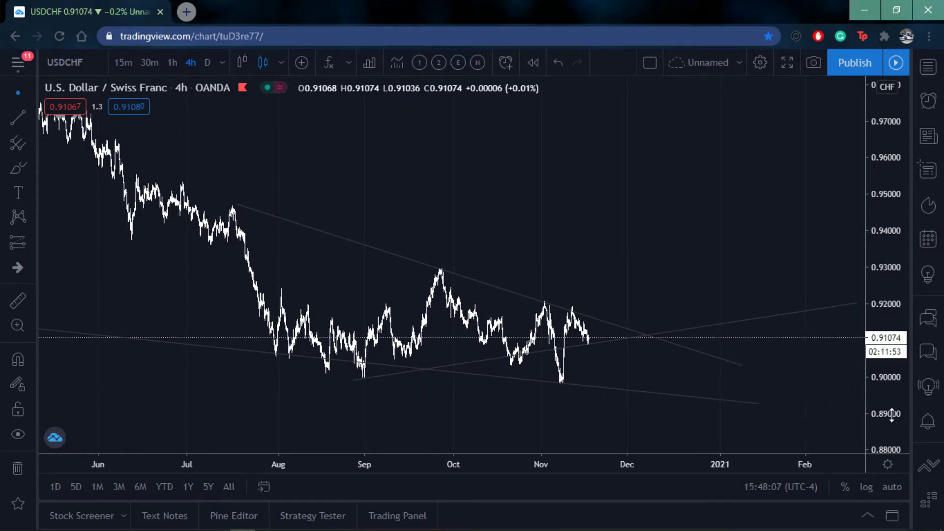
{"action": "left_click_drag", "start_coordinate": [893, 414], "coordinate": [859, 347]}
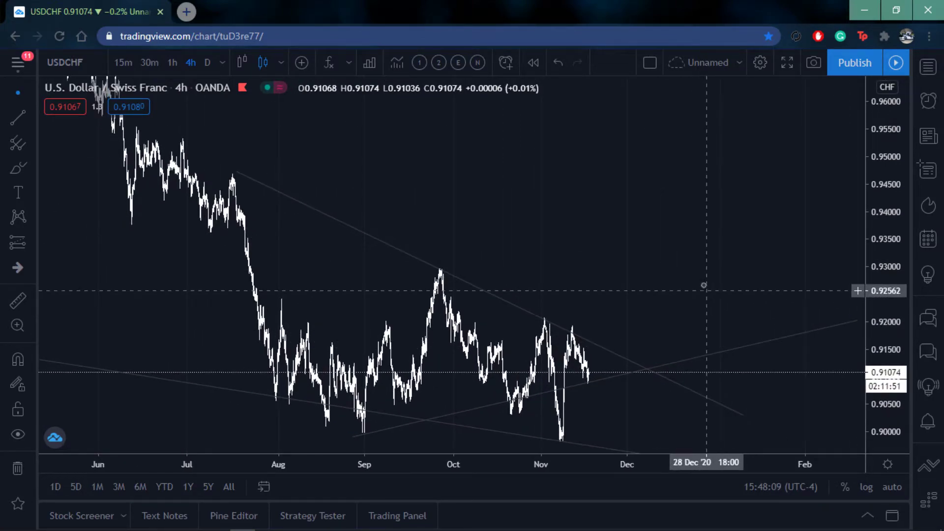
{"action": "left_click_drag", "start_coordinate": [708, 290], "coordinate": [695, 249]}
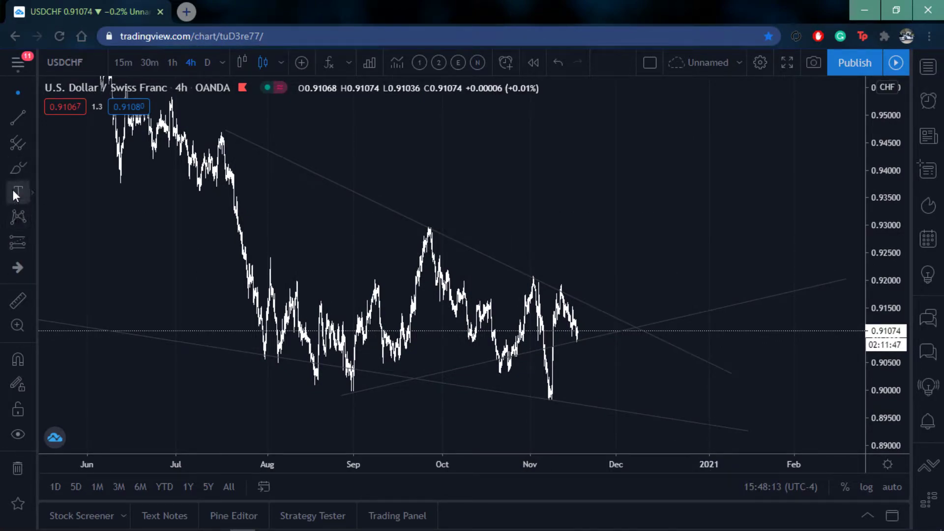
Draw a rectangle zone around 0.908–0.910 from late July to 28 December.
{"action": "left_click", "coordinate": [32, 169]}
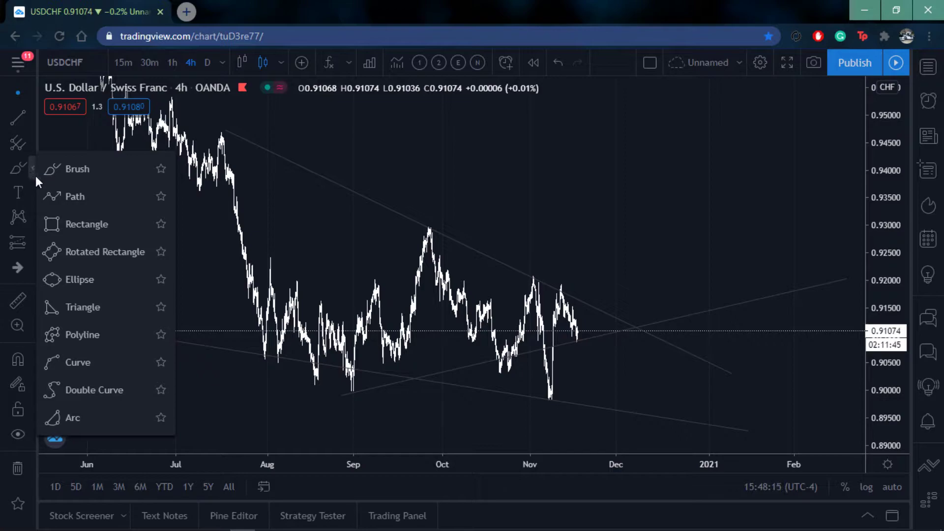
{"action": "left_click", "coordinate": [66, 220]}
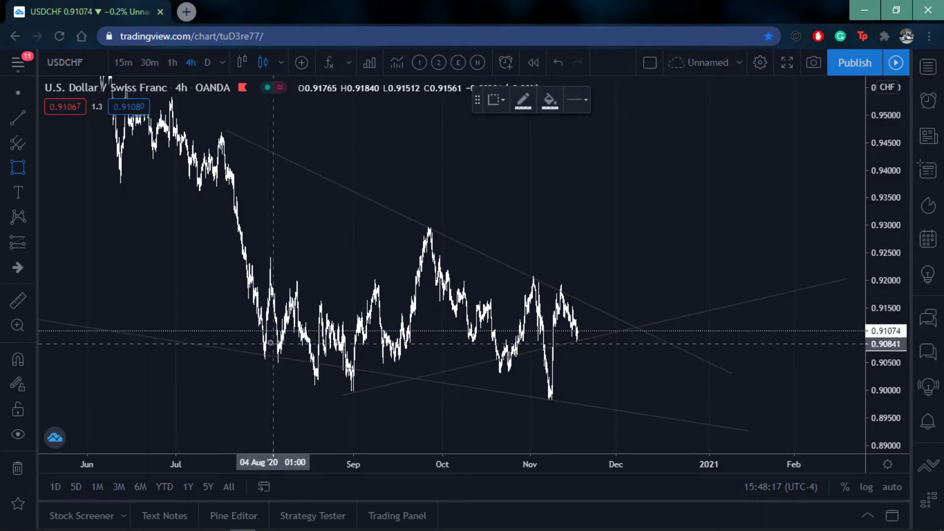
{"action": "left_click", "coordinate": [262, 335]}
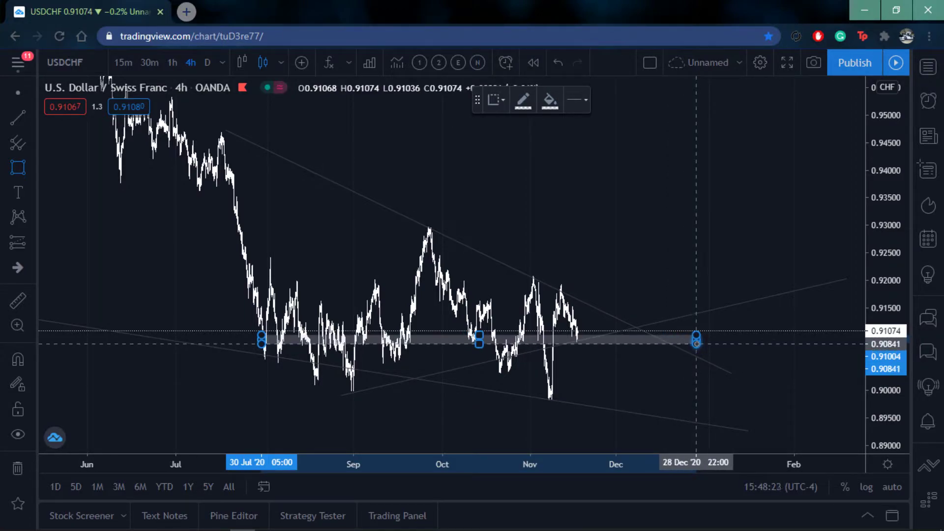
{"action": "left_click", "coordinate": [696, 343]}
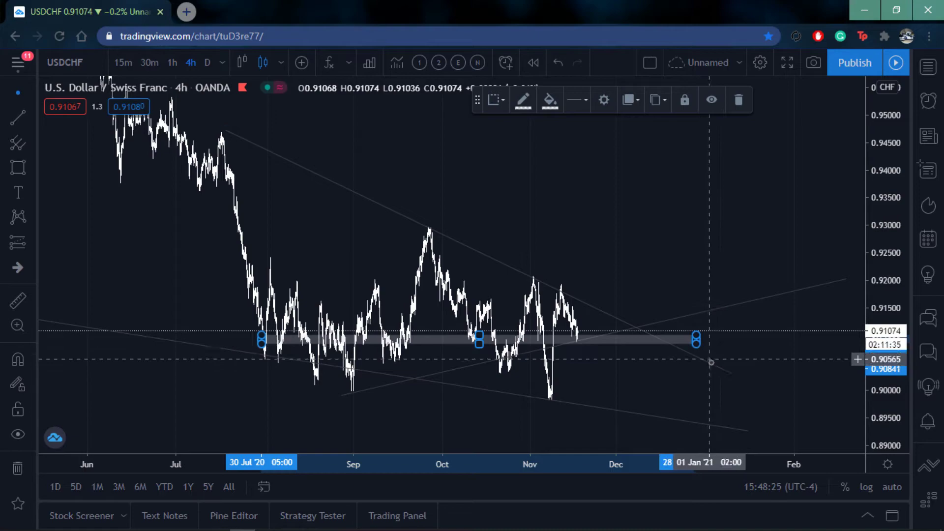
{"action": "mouse_move", "coordinate": [418, 394]}
{"action": "scroll", "coordinate": [691, 354], "scroll_direction": "up", "scroll_amount": 2}
{"action": "scroll", "coordinate": [719, 344], "scroll_direction": "up", "scroll_amount": 2}
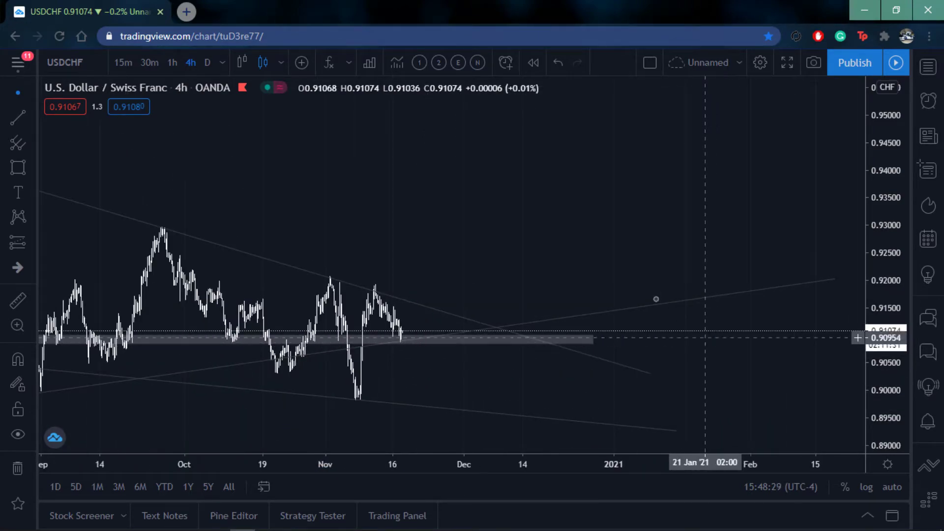
{"action": "scroll", "coordinate": [679, 320], "scroll_direction": "up", "scroll_amount": 2}
{"action": "mouse_move", "coordinate": [500, 238]}
{"action": "left_mouse_down"}
{"action": "mouse_move", "coordinate": [664, 164]}
{"action": "mouse_move", "coordinate": [622, 228]}
{"action": "left_mouse_up"}
Zoom back out to earlier price action and switch USDCHF to the 30-minute timeframe.
{"action": "left_click_drag", "start_coordinate": [546, 246], "coordinate": [654, 238]}
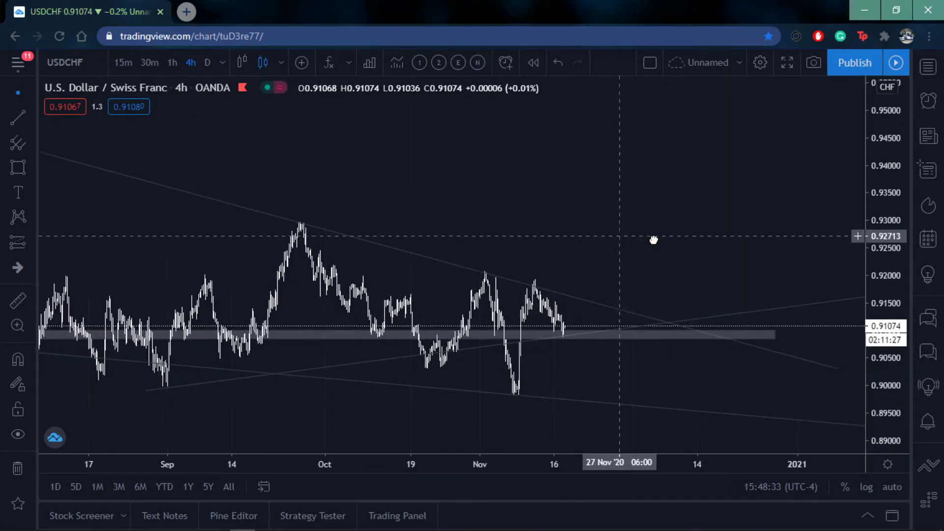
{"action": "scroll", "coordinate": [614, 236], "scroll_direction": "down", "scroll_amount": 2}
{"action": "scroll", "coordinate": [566, 227], "scroll_direction": "down", "scroll_amount": 2}
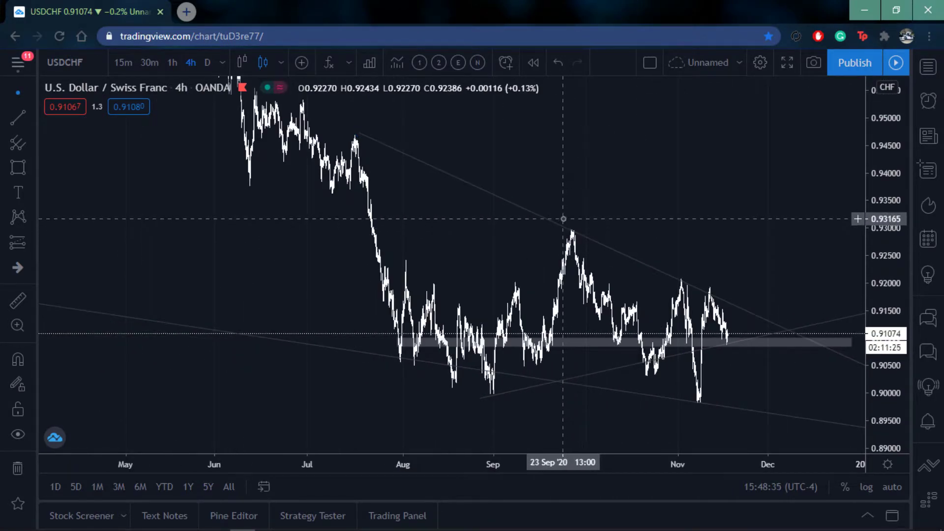
{"action": "scroll", "coordinate": [563, 218], "scroll_direction": "down", "scroll_amount": 2}
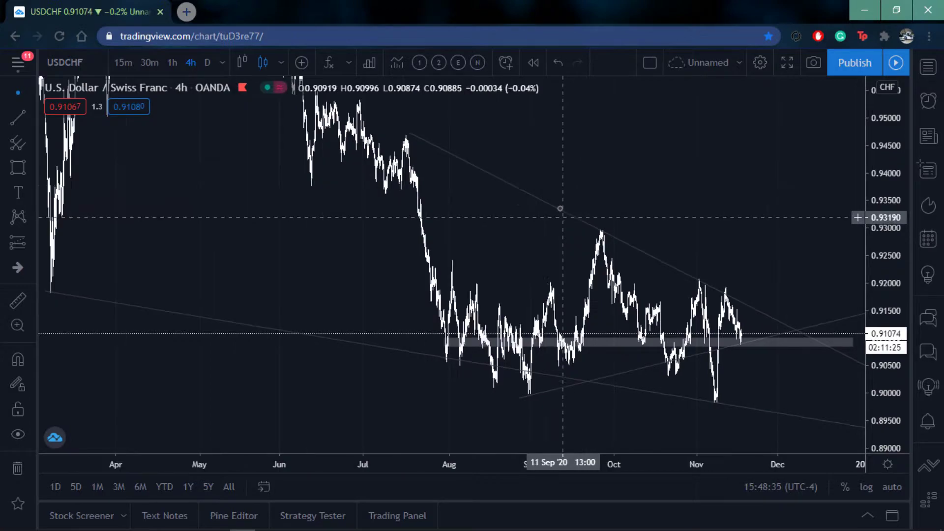
{"action": "left_click", "coordinate": [157, 65]}
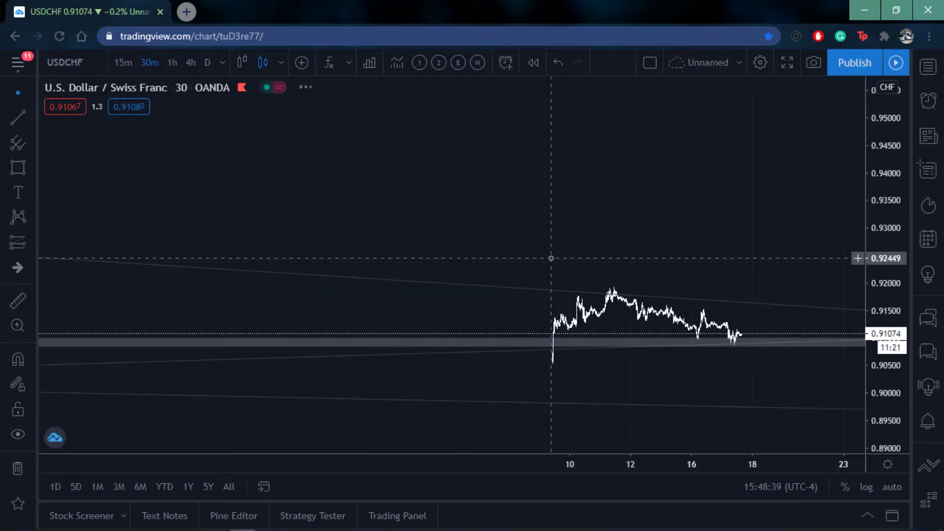
Bring late-October price history into view and stretch the price scale for finer detail.
{"action": "mouse_move", "coordinate": [707, 233]}
{"action": "left_mouse_down"}
{"action": "mouse_move", "coordinate": [485, 242]}
{"action": "mouse_move", "coordinate": [790, 249]}
{"action": "left_mouse_up"}
{"action": "scroll", "coordinate": [597, 290], "scroll_direction": "up", "scroll_amount": 3}
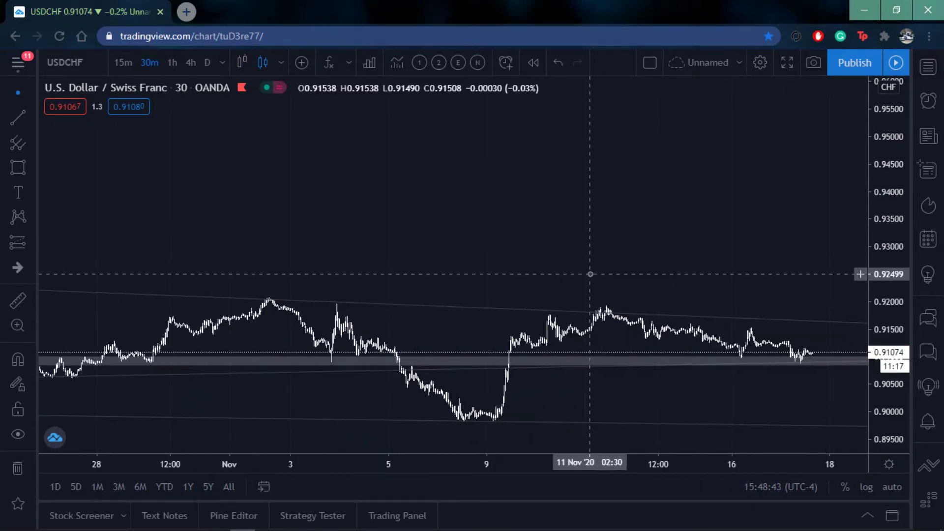
{"action": "scroll", "coordinate": [590, 274], "scroll_direction": "up", "scroll_amount": 3}
{"action": "left_click_drag", "start_coordinate": [893, 345], "coordinate": [872, 167]}
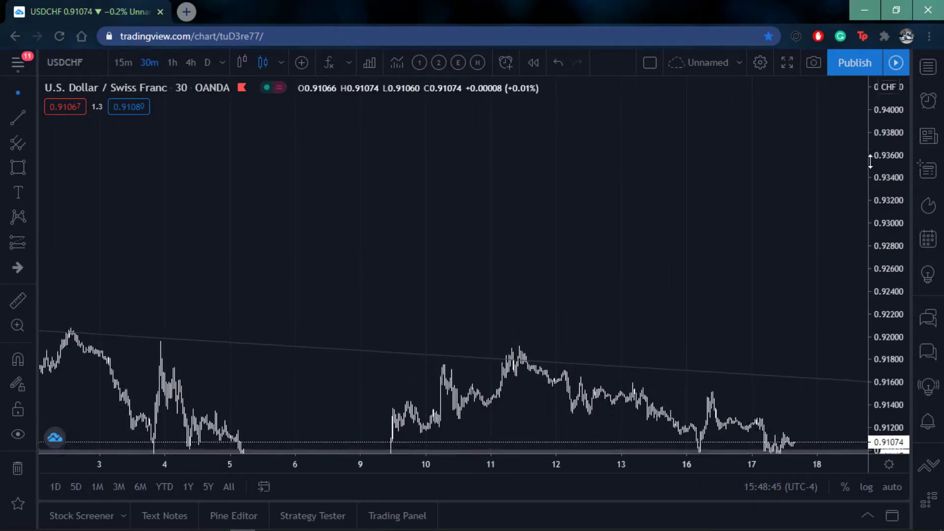
{"action": "left_click_drag", "start_coordinate": [670, 253], "coordinate": [630, 135]}
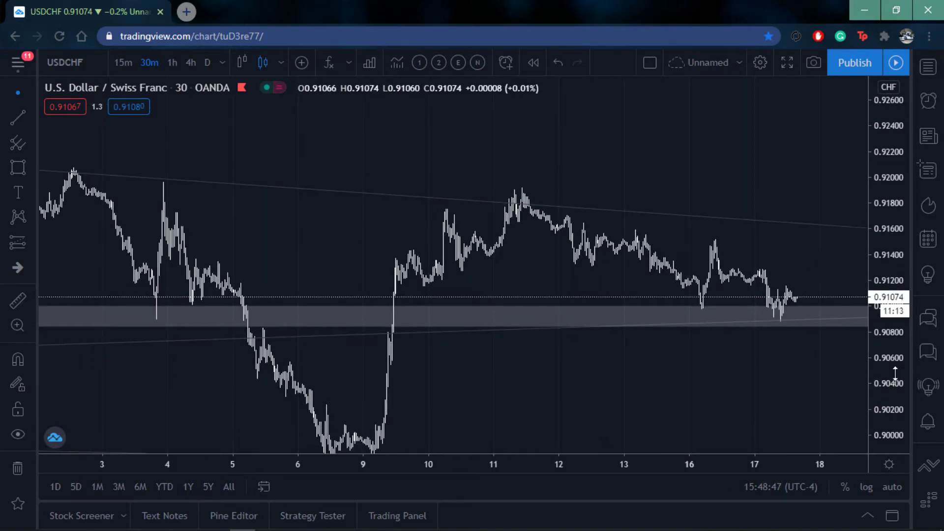
{"action": "left_click_drag", "start_coordinate": [895, 374], "coordinate": [896, 275]}
{"action": "scroll", "coordinate": [628, 282], "scroll_direction": "down", "scroll_amount": 2}
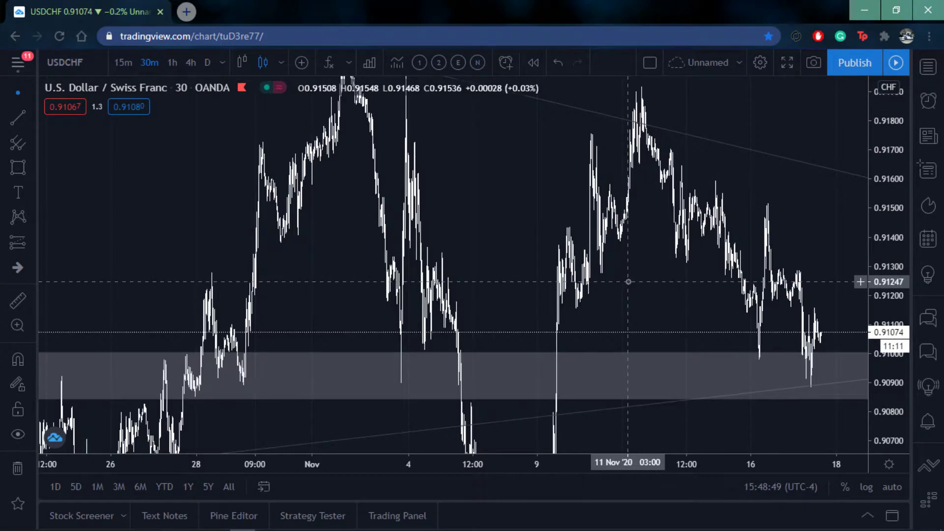
{"action": "scroll", "coordinate": [629, 282], "scroll_direction": "down", "scroll_amount": 1}
Fit the price scale to 0.895–0.930 and copy a trend line down through the 21 October low near 0.903.
{"action": "left_click_drag", "start_coordinate": [908, 216], "coordinate": [432, 323]}
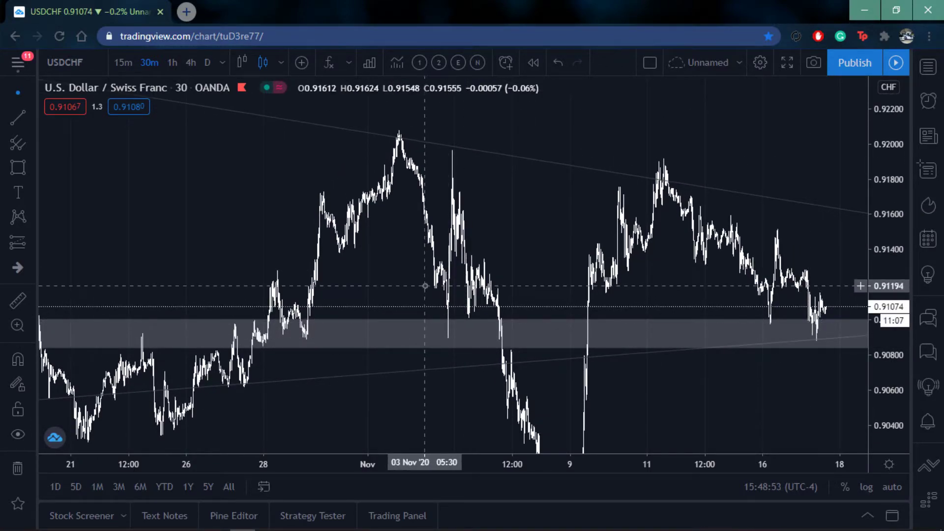
{"action": "scroll", "coordinate": [369, 282], "scroll_direction": "down", "scroll_amount": 3}
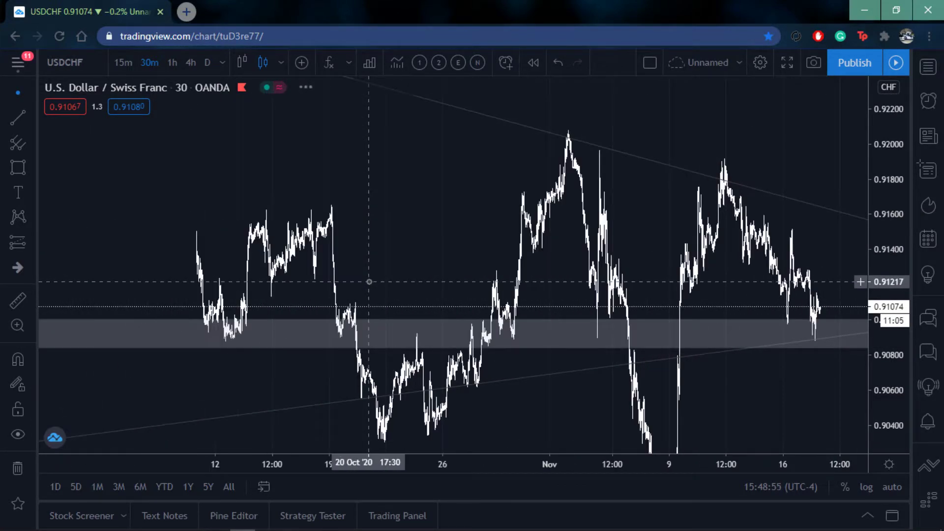
{"action": "scroll", "coordinate": [369, 282], "scroll_direction": "down", "scroll_amount": 2}
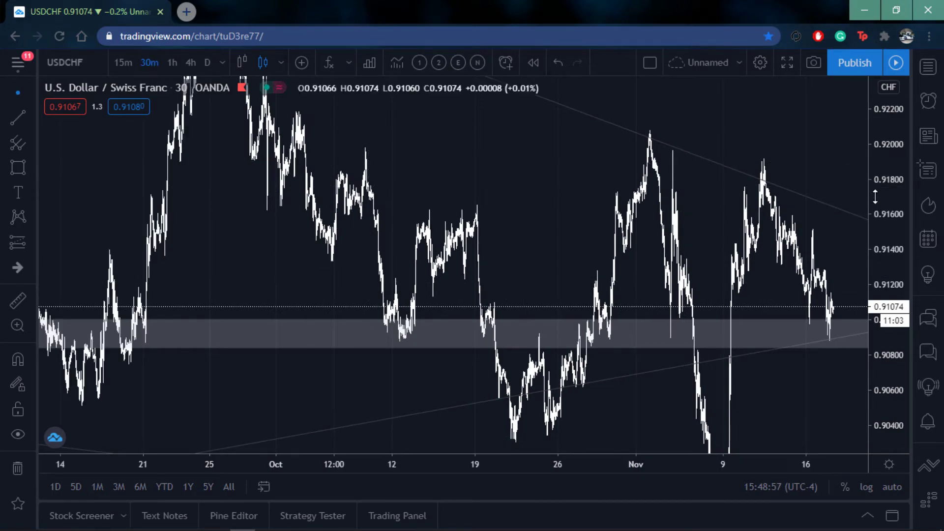
{"action": "left_click_drag", "start_coordinate": [883, 210], "coordinate": [881, 371]}
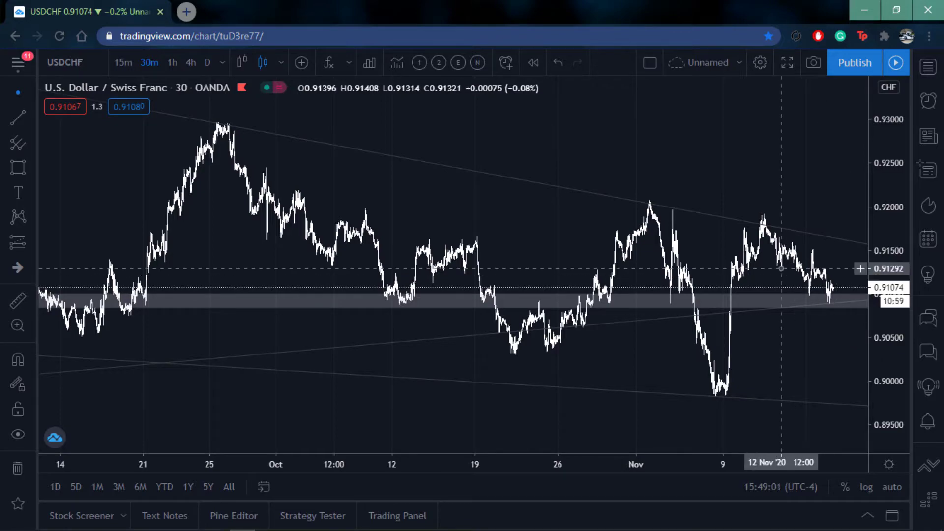
{"action": "left_click_drag", "start_coordinate": [511, 247], "coordinate": [457, 249]}
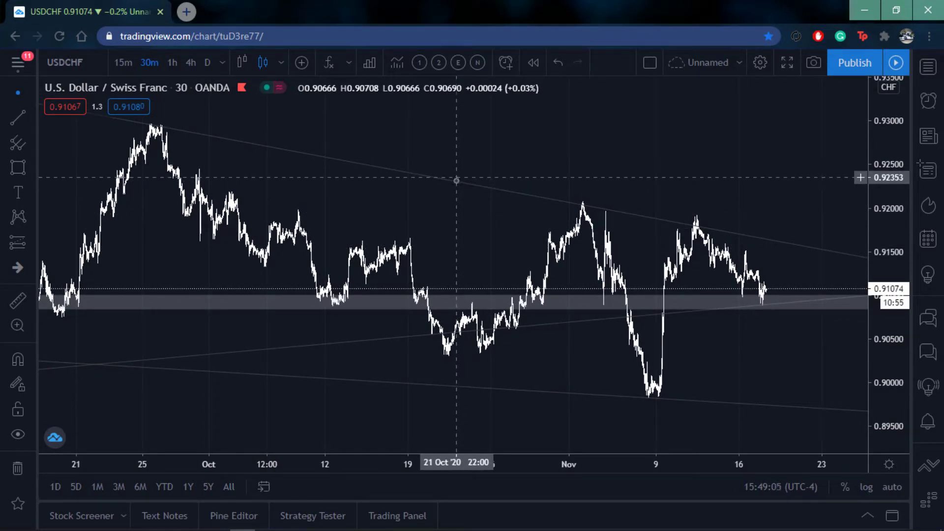
{"action": "left_click_drag", "start_coordinate": [457, 188], "coordinate": [444, 361]}
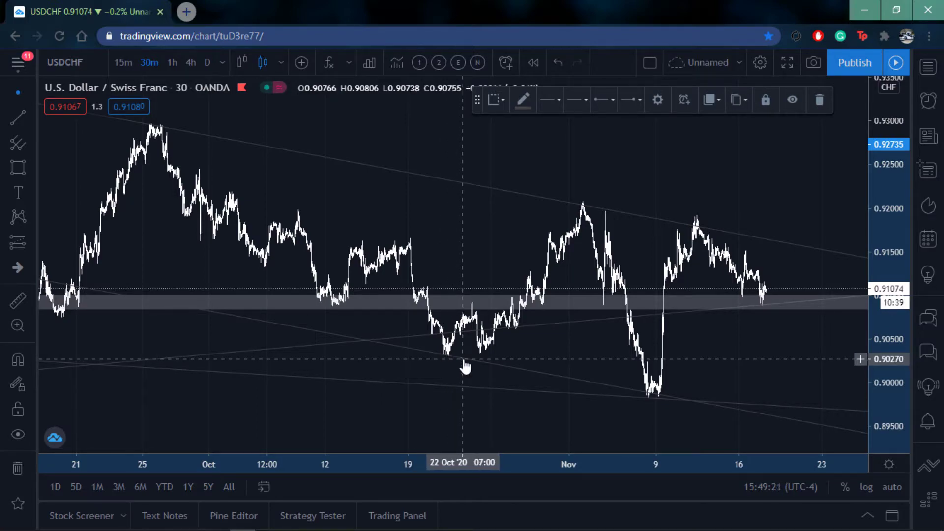
Settle the copied trend line lower on the chart, then switch USDCHF to the 1-hour timeframe.
{"action": "left_click_drag", "start_coordinate": [464, 366], "coordinate": [493, 252]}
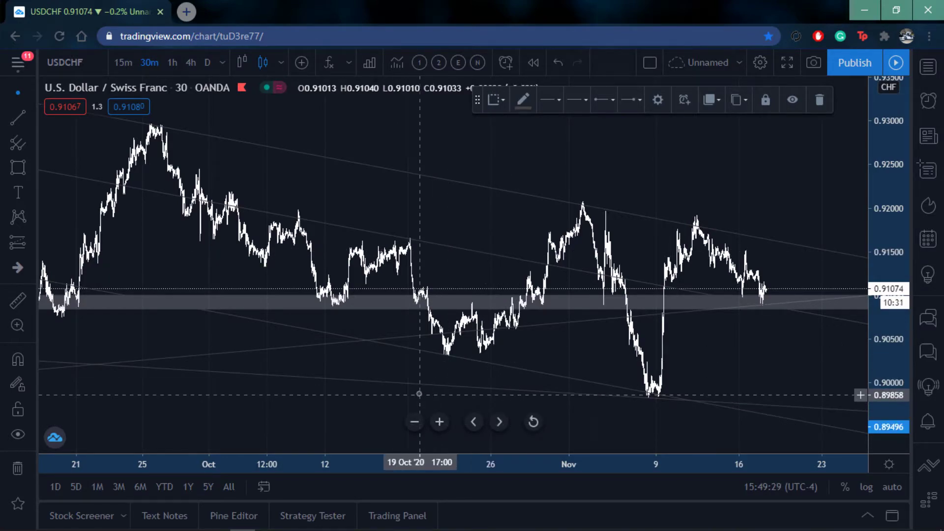
{"action": "left_click_drag", "start_coordinate": [391, 386], "coordinate": [286, 368]}
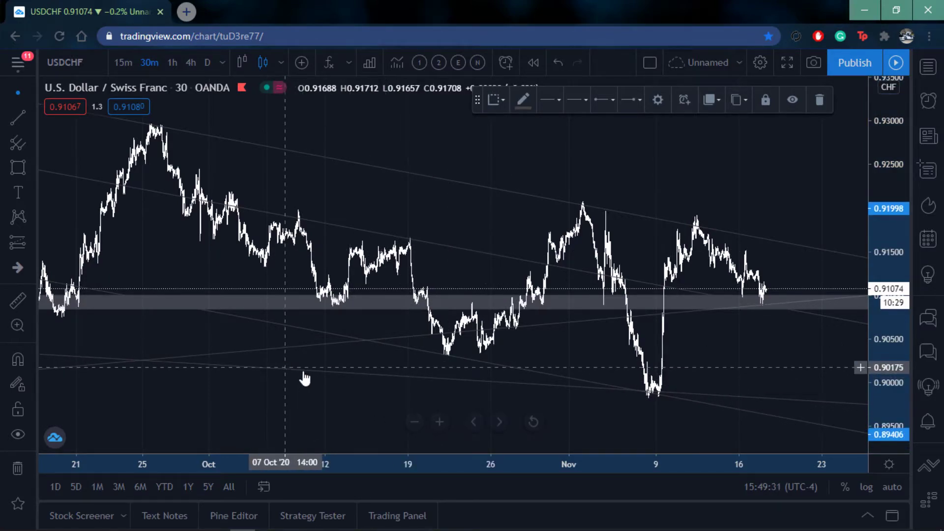
{"action": "mouse_move", "coordinate": [653, 353]}
{"action": "left_mouse_down"}
{"action": "mouse_move", "coordinate": [500, 350]}
{"action": "mouse_move", "coordinate": [593, 344]}
{"action": "left_mouse_up"}
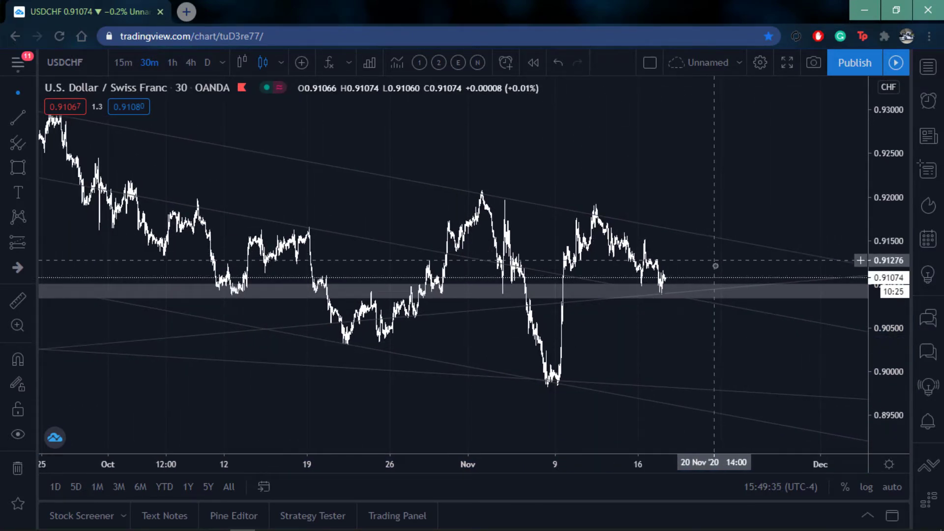
{"action": "left_click", "coordinate": [172, 62]}
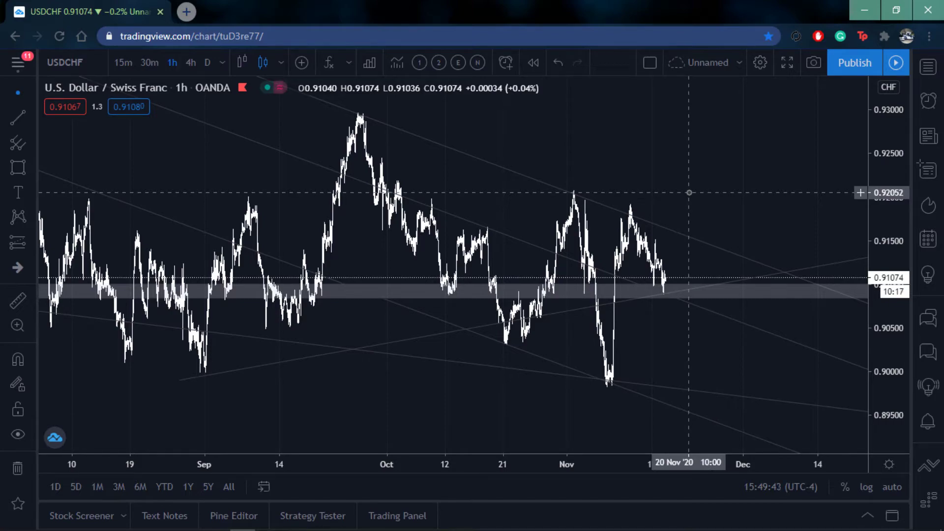
Remove the unwanted extra trend line from the 1-hour chart.
{"action": "left_click_drag", "start_coordinate": [656, 165], "coordinate": [715, 200]}
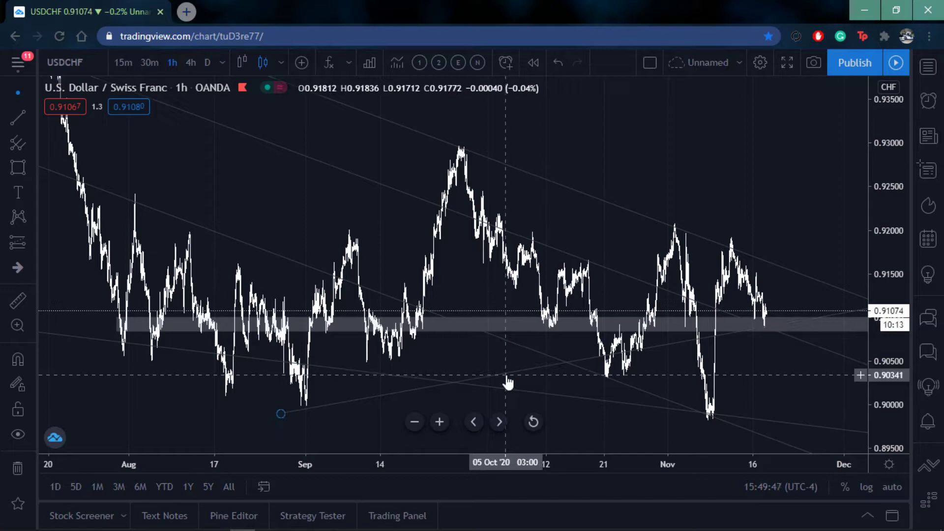
{"action": "mouse_move", "coordinate": [508, 379]}
{"action": "left_mouse_down"}
{"action": "mouse_move", "coordinate": [367, 244]}
{"action": "mouse_move", "coordinate": [348, 281]}
{"action": "mouse_move", "coordinate": [351, 235]}
{"action": "left_mouse_up"}
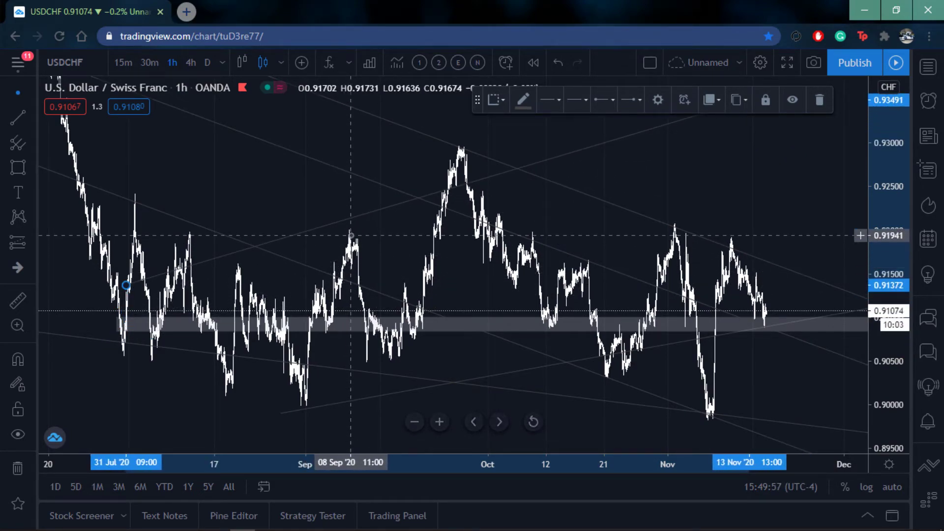
{"action": "right_click", "coordinate": [347, 226]}
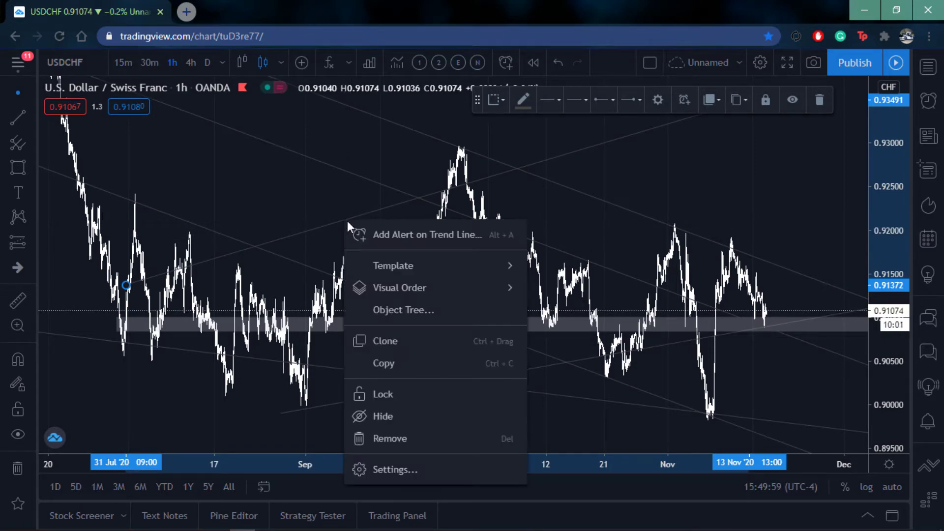
{"action": "left_click", "coordinate": [392, 437]}
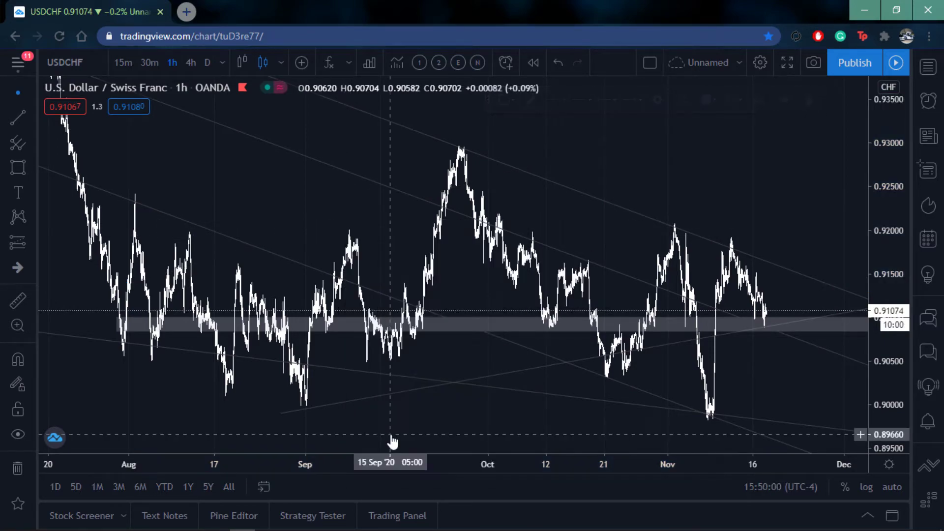
Move the rising trend line to run from late July through the late-September high near 0.930.
{"action": "left_click", "coordinate": [519, 370]}
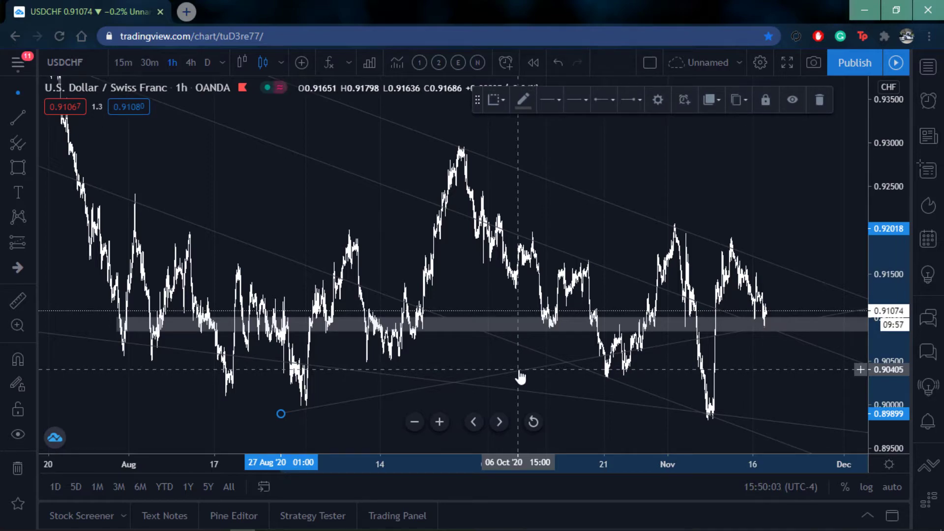
{"action": "mouse_move", "coordinate": [521, 377]}
{"action": "left_mouse_down"}
{"action": "mouse_move", "coordinate": [487, 311]}
{"action": "mouse_move", "coordinate": [491, 364]}
{"action": "mouse_move", "coordinate": [511, 368]}
{"action": "mouse_move", "coordinate": [502, 373]}
{"action": "mouse_move", "coordinate": [489, 270]}
{"action": "mouse_move", "coordinate": [323, 169]}
{"action": "left_mouse_up"}
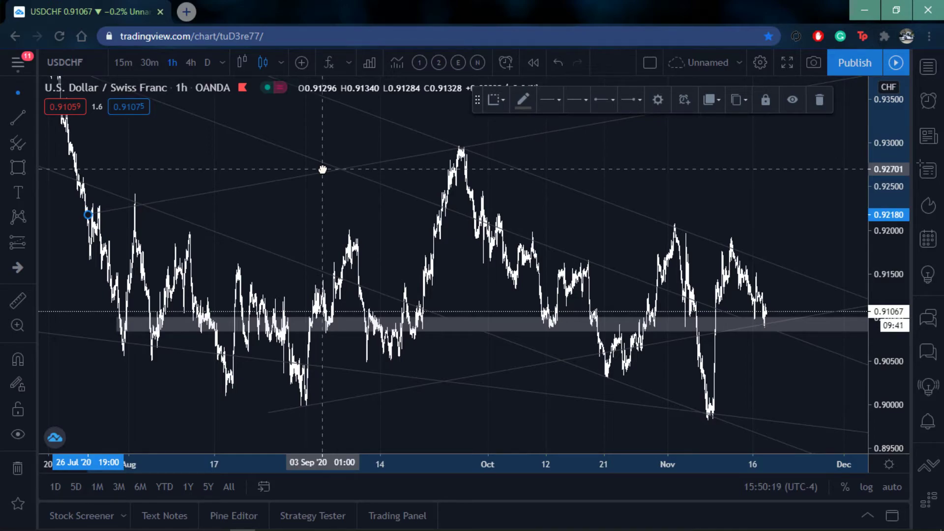
{"action": "mouse_move", "coordinate": [722, 164]}
{"action": "left_mouse_down"}
{"action": "mouse_move", "coordinate": [733, 315]}
{"action": "mouse_move", "coordinate": [622, 274]}
{"action": "left_mouse_up"}
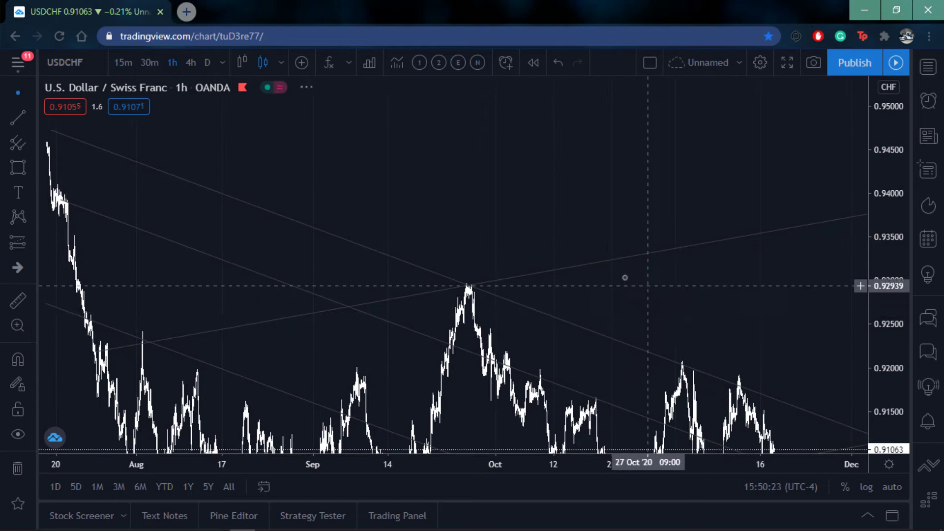
Draw a grey resistance zone at 0.928–0.930 from the 18 September high toward early December.
{"action": "left_click", "coordinate": [15, 172]}
{"action": "left_click", "coordinate": [422, 284]}
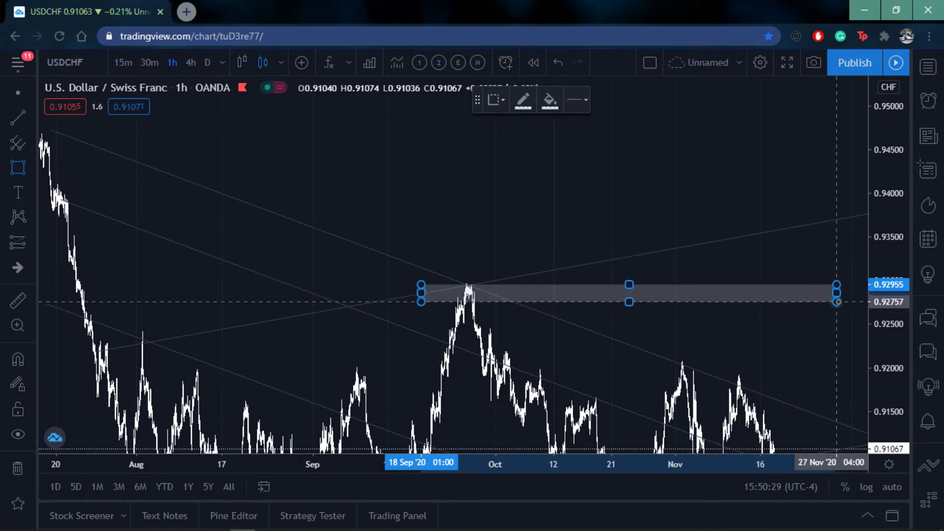
{"action": "left_click_drag", "start_coordinate": [862, 296], "coordinate": [857, 296]}
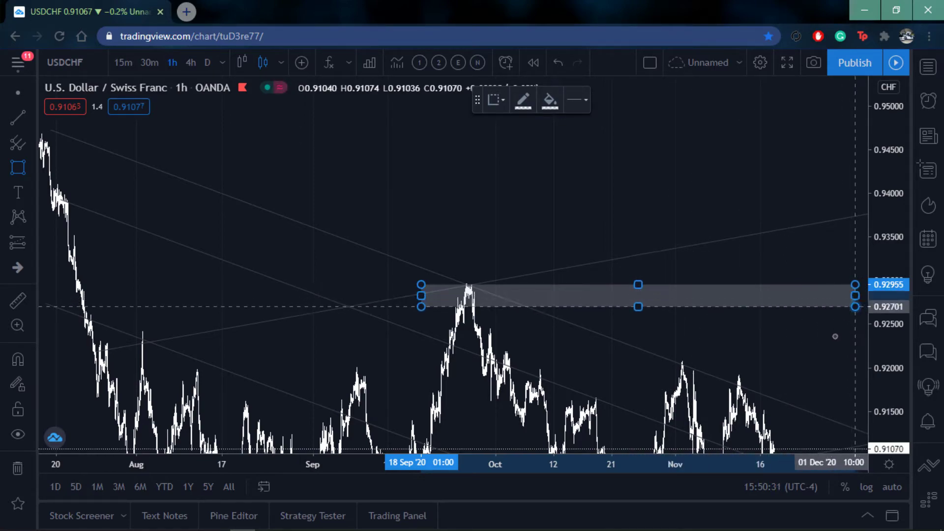
{"action": "left_click", "coordinate": [859, 296]}
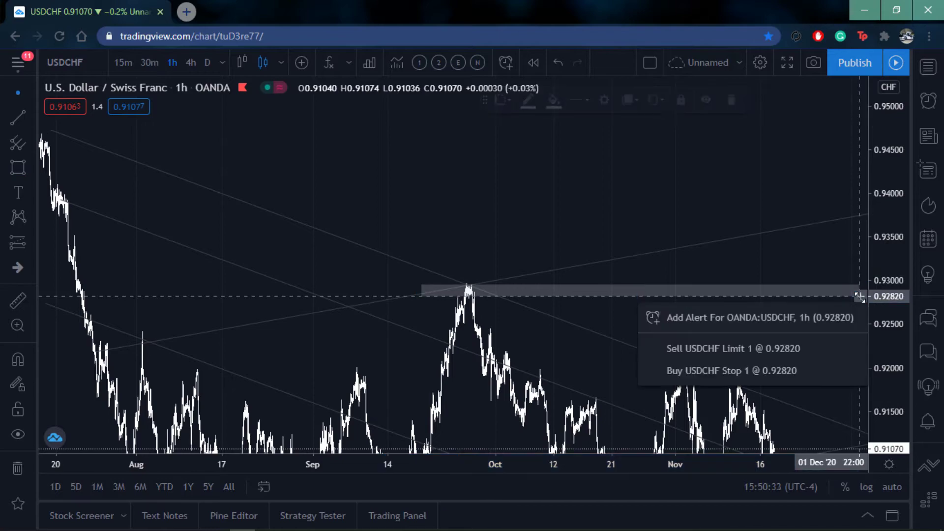
{"action": "left_click", "coordinate": [646, 199]}
{"action": "mouse_move", "coordinate": [646, 200]}
{"action": "left_mouse_down"}
{"action": "mouse_move", "coordinate": [156, 194]}
{"action": "mouse_move", "coordinate": [258, 134]}
{"action": "mouse_move", "coordinate": [544, 143]}
{"action": "mouse_move", "coordinate": [566, 180]}
{"action": "left_mouse_up"}
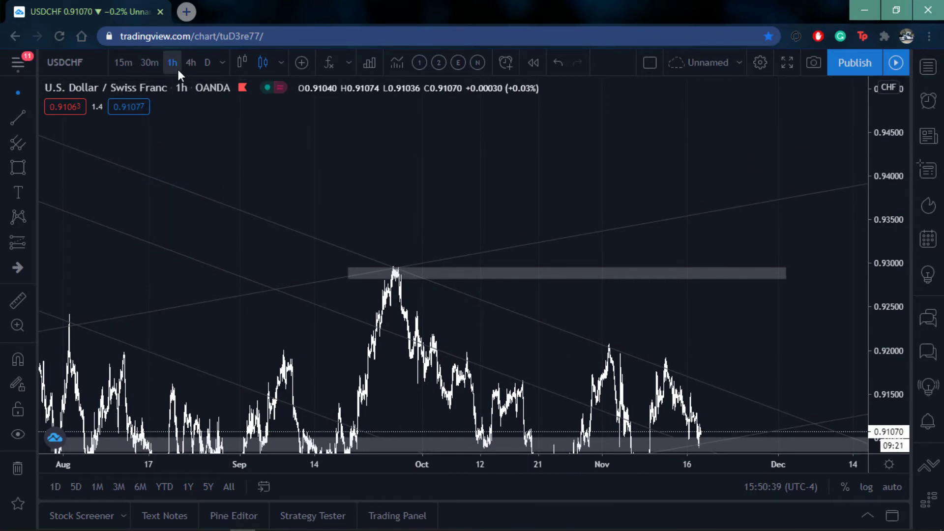
Switch to 4-hour candles, fit the price range, and start a rectangle zone at the mid-July level.
{"action": "left_click", "coordinate": [190, 64]}
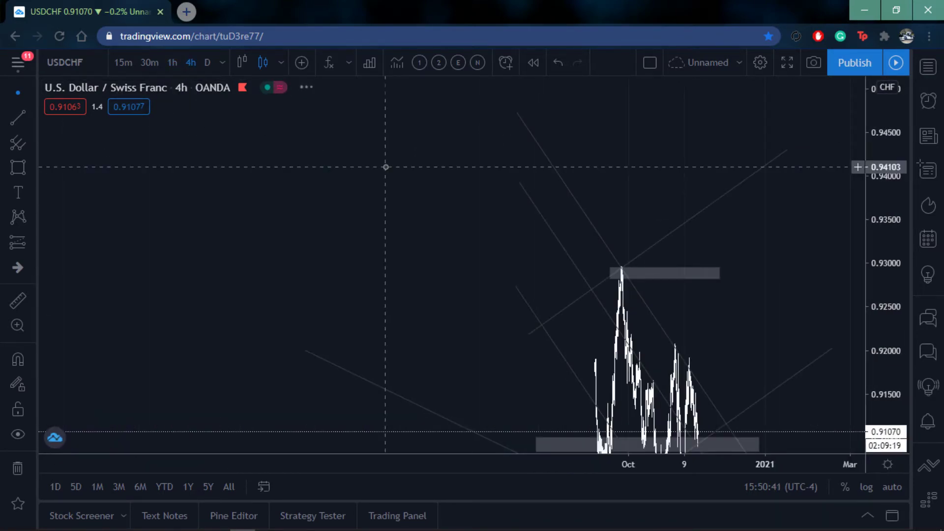
{"action": "left_click_drag", "start_coordinate": [891, 173], "coordinate": [896, 367]}
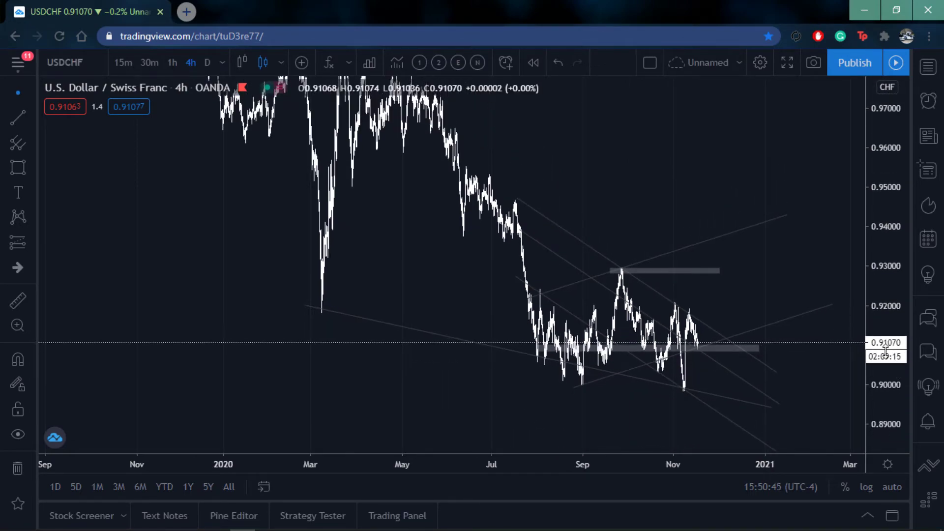
{"action": "left_click_drag", "start_coordinate": [687, 169], "coordinate": [541, 169]}
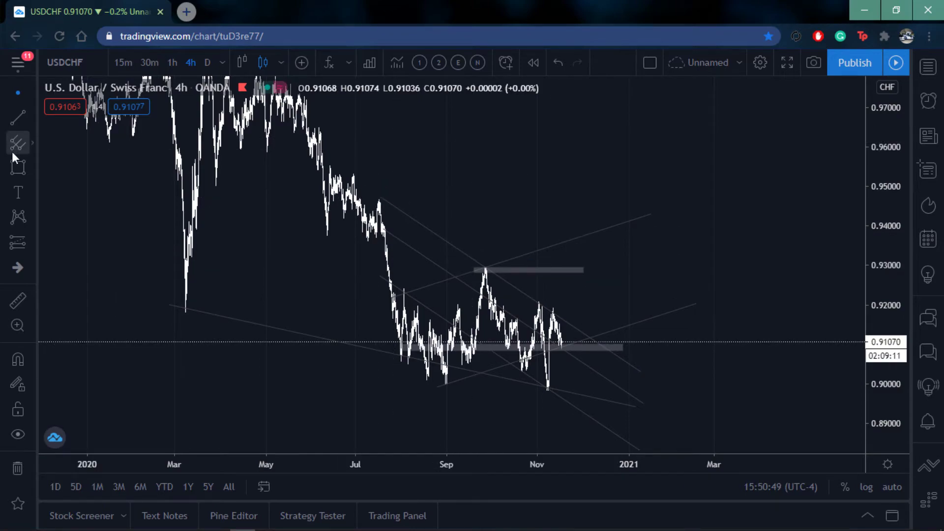
{"action": "left_click", "coordinate": [16, 168]}
{"action": "left_click", "coordinate": [374, 199]}
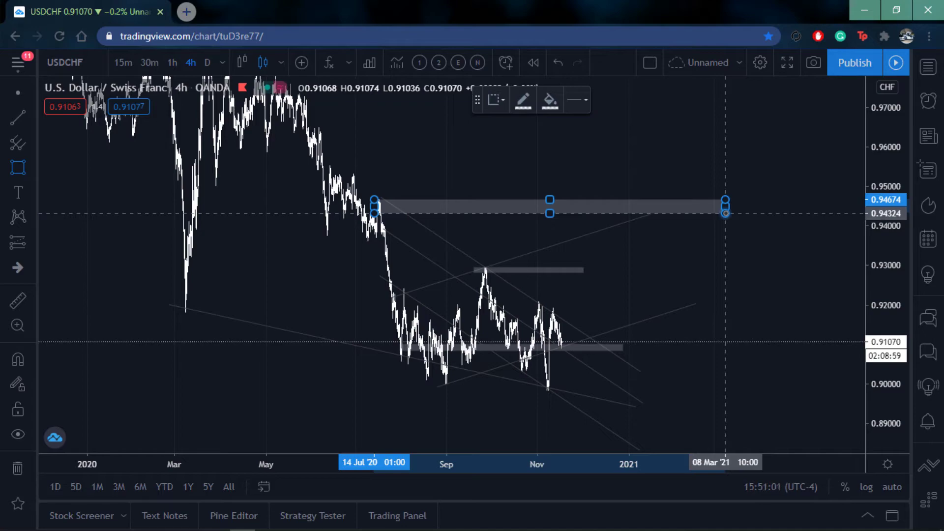
Extend the top zone and the 0.928–0.930 zone to mid-March 2021, resizing the top zone to 0.938–0.941.
{"action": "left_click", "coordinate": [733, 206]}
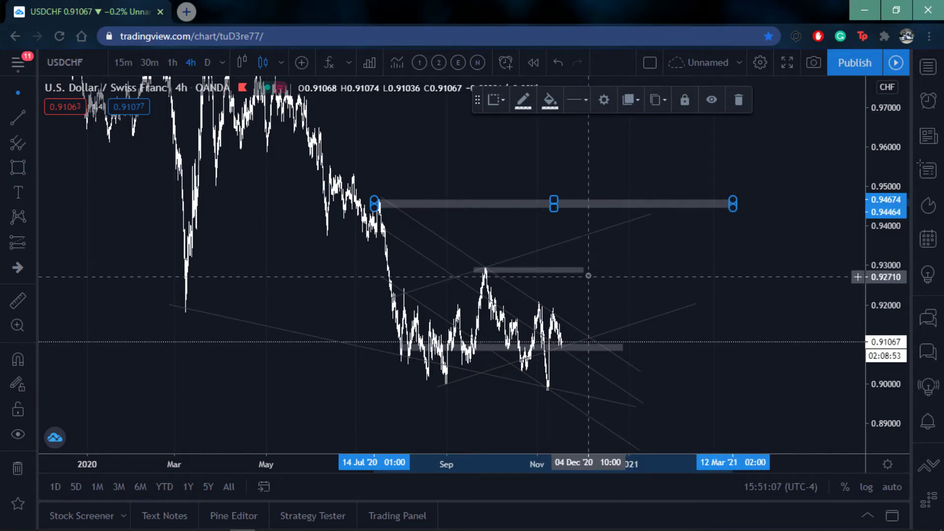
{"action": "mouse_move", "coordinate": [584, 272]}
{"action": "left_mouse_down"}
{"action": "mouse_move", "coordinate": [739, 276]}
{"action": "mouse_move", "coordinate": [721, 277]}
{"action": "left_mouse_up"}
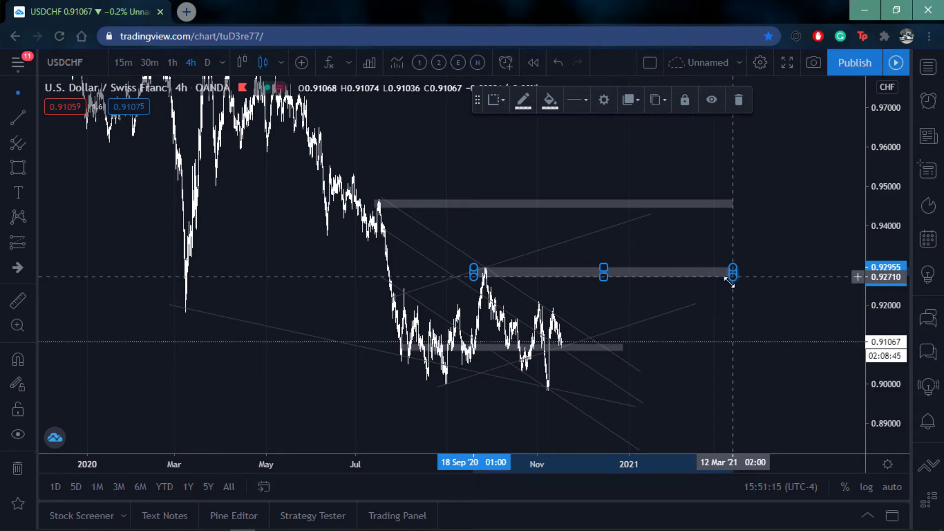
{"action": "mouse_move", "coordinate": [550, 209]}
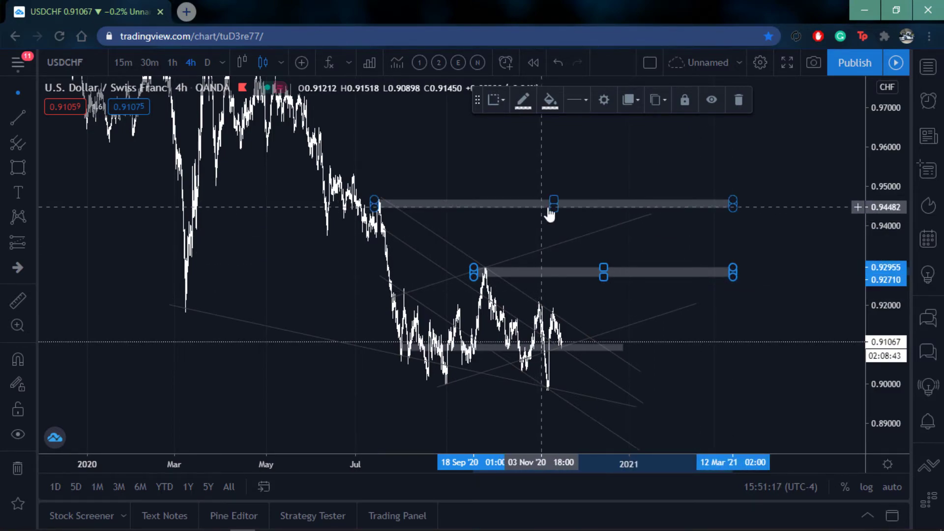
{"action": "left_click_drag", "start_coordinate": [553, 207], "coordinate": [555, 235]}
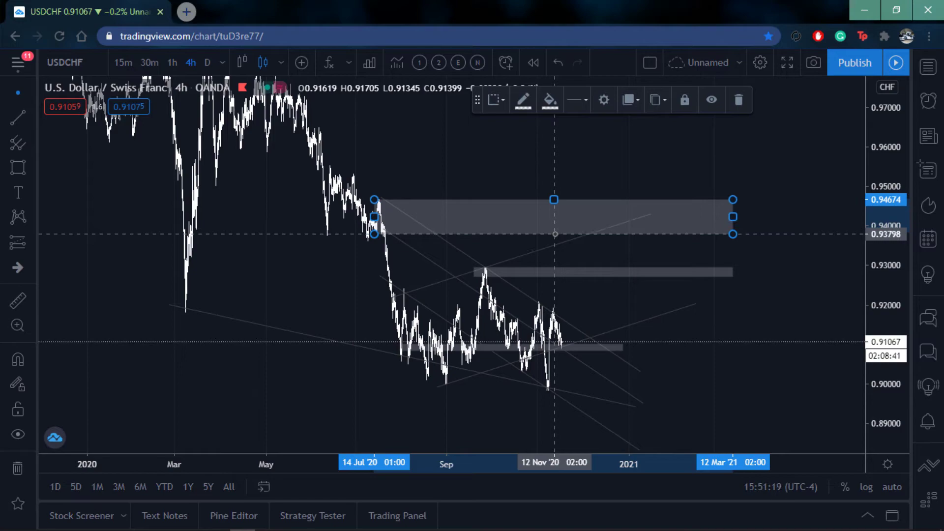
{"action": "left_click_drag", "start_coordinate": [553, 200], "coordinate": [553, 221]}
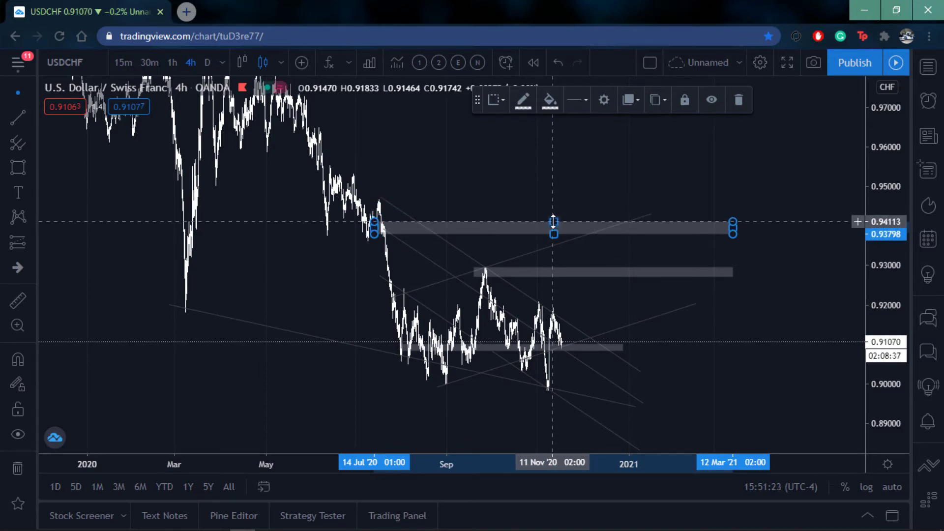
{"action": "left_click", "coordinate": [573, 185]}
{"action": "scroll", "coordinate": [686, 344], "scroll_direction": "up", "scroll_amount": 2}
{"action": "scroll", "coordinate": [686, 347], "scroll_direction": "up", "scroll_amount": 2}
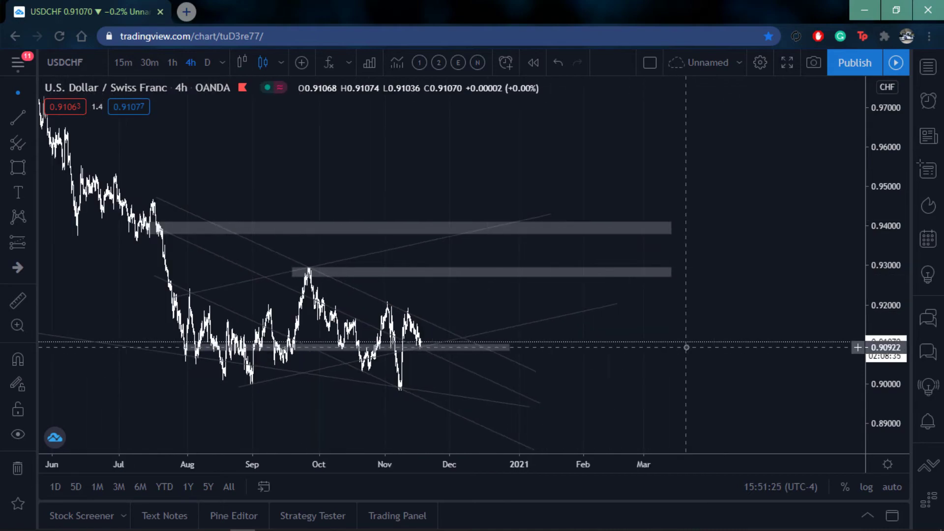
Stretch and centre the chart on the three grey zones, then choose the Long Position tool.
{"action": "left_click_drag", "start_coordinate": [879, 340], "coordinate": [879, 302]}
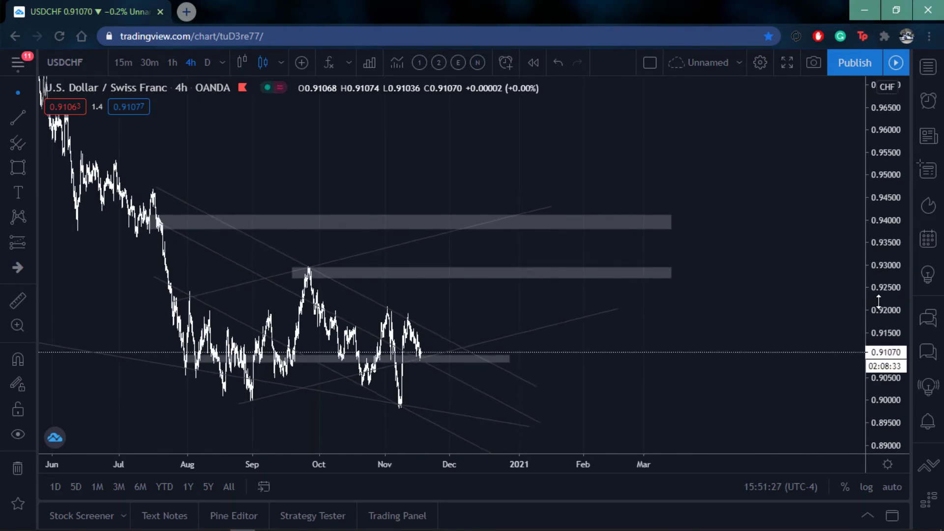
{"action": "left_click_drag", "start_coordinate": [651, 365], "coordinate": [742, 347]}
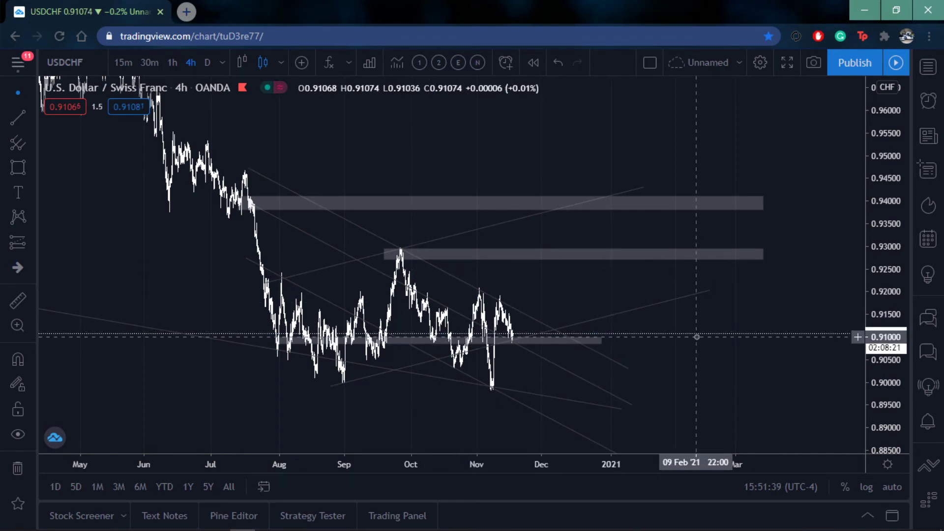
{"action": "left_click", "coordinate": [34, 241]}
{"action": "left_click", "coordinate": [64, 246]}
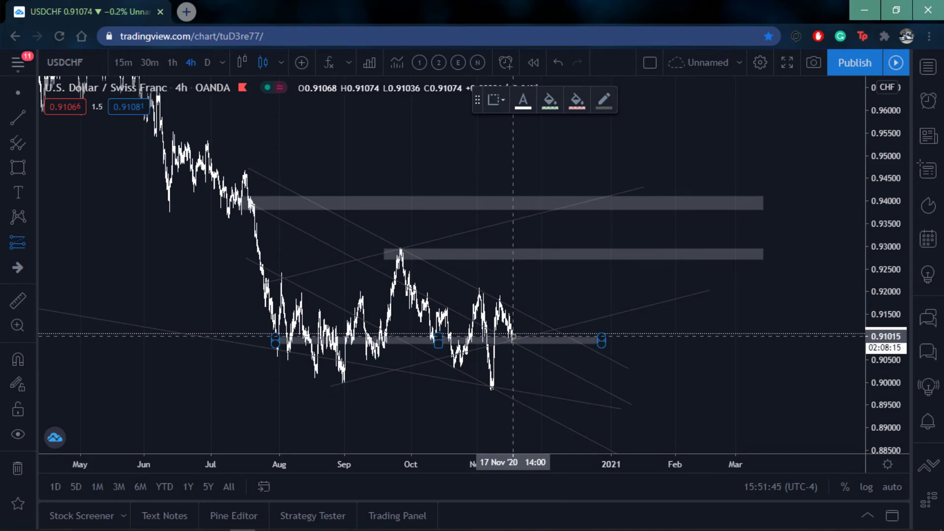
Place a long position on the lower zone, stop at 0.90771, target 0.92655, then stretch the price scale.
{"action": "left_click", "coordinate": [513, 337]}
{"action": "left_click_drag", "start_coordinate": [513, 405], "coordinate": [513, 347]}
{"action": "left_click", "coordinate": [590, 328]}
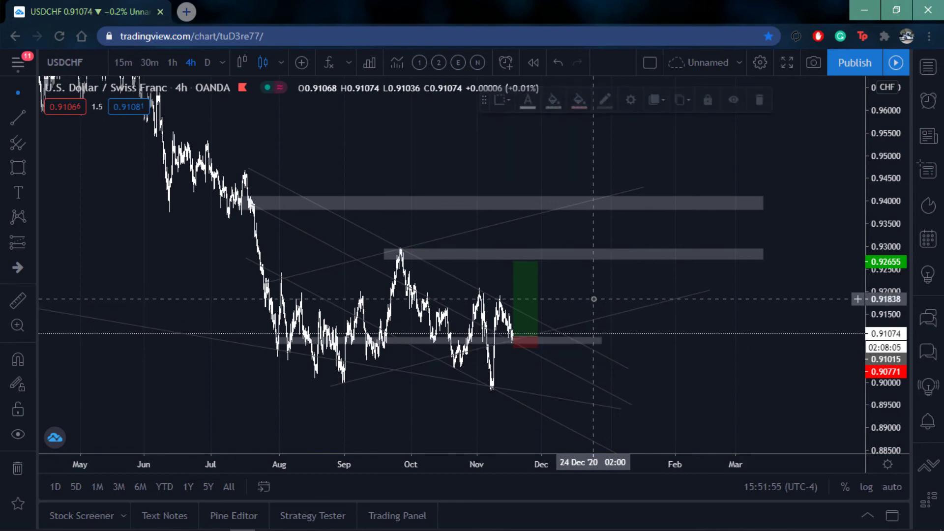
{"action": "scroll", "coordinate": [717, 338], "scroll_direction": "up", "scroll_amount": 3}
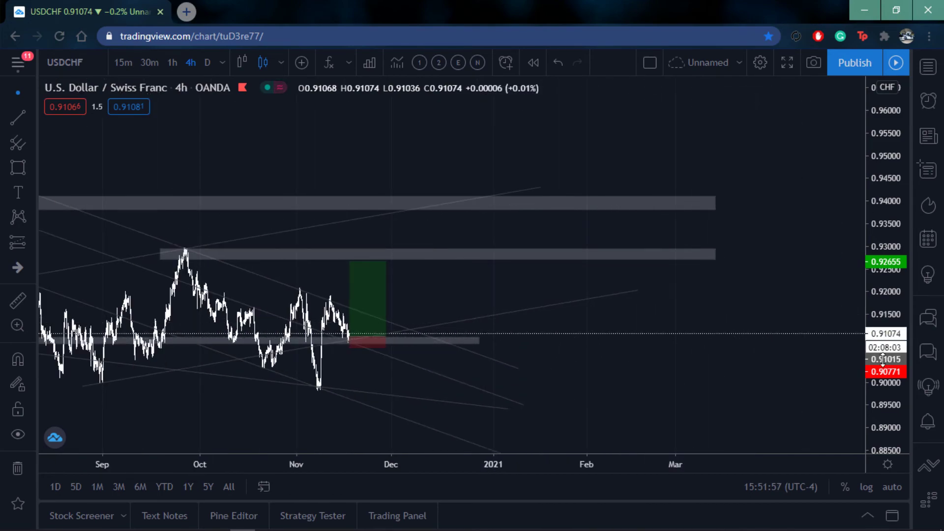
{"action": "left_click_drag", "start_coordinate": [877, 376], "coordinate": [877, 339]}
Drag the long position's target up to 0.93805 below the top zone and extend it to late December.
{"action": "mouse_move", "coordinate": [761, 327]}
{"action": "left_mouse_down"}
{"action": "mouse_move", "coordinate": [755, 312]}
{"action": "mouse_move", "coordinate": [854, 271]}
{"action": "left_mouse_up"}
{"action": "mouse_move", "coordinate": [367, 295]}
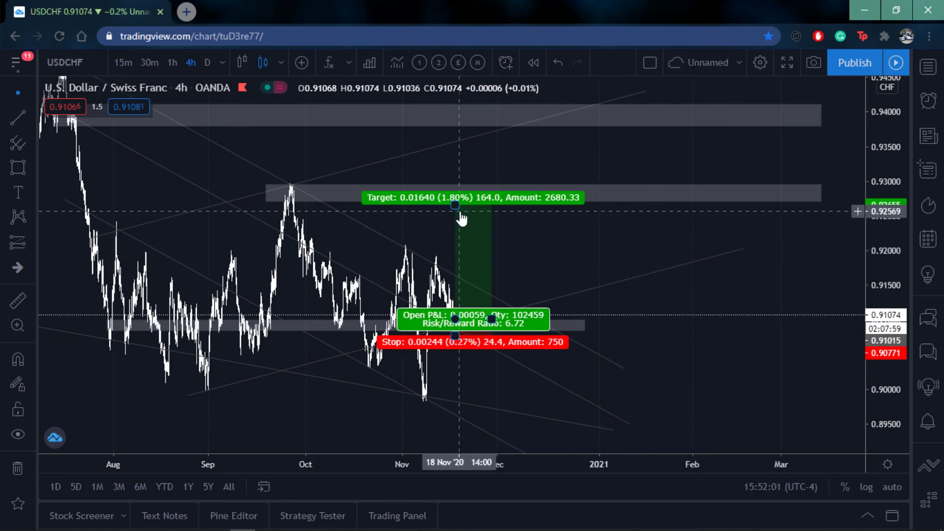
{"action": "left_click_drag", "start_coordinate": [456, 202], "coordinate": [511, 128]}
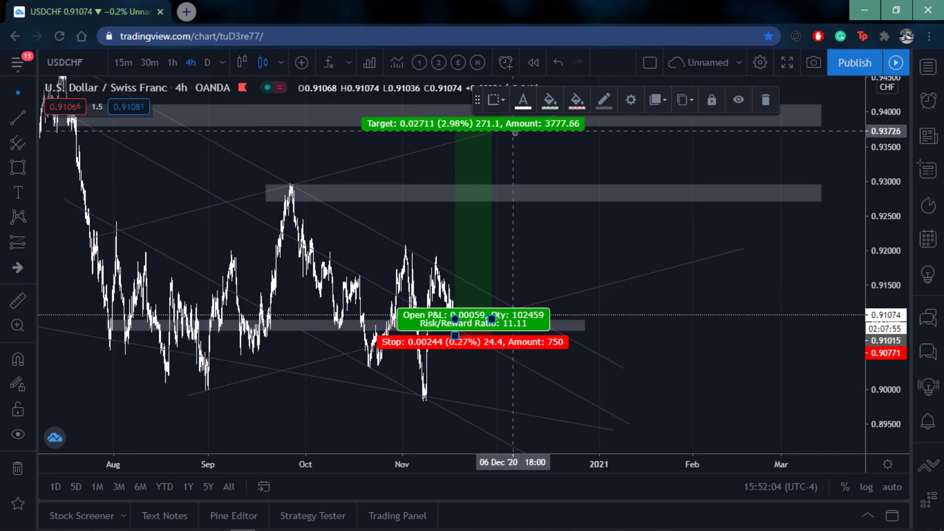
{"action": "left_click_drag", "start_coordinate": [511, 128], "coordinate": [484, 131]}
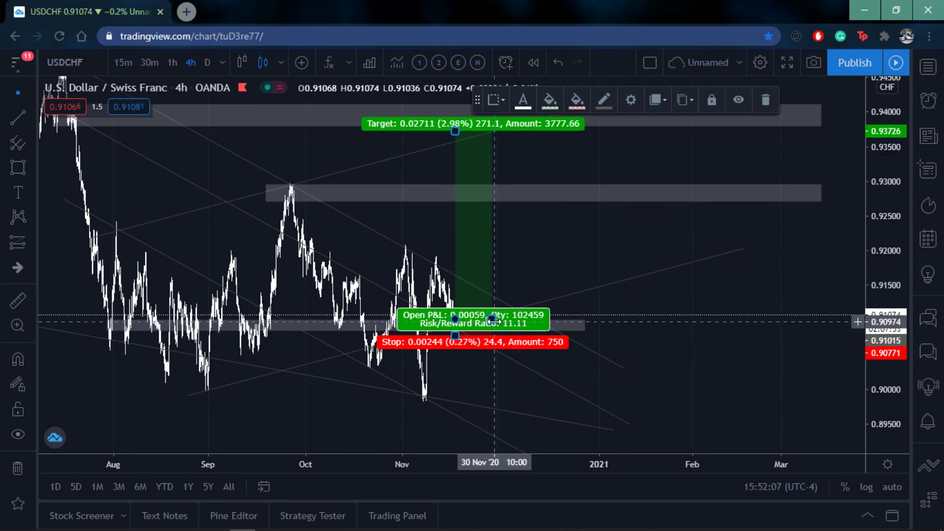
{"action": "left_click_drag", "start_coordinate": [492, 319], "coordinate": [577, 322]}
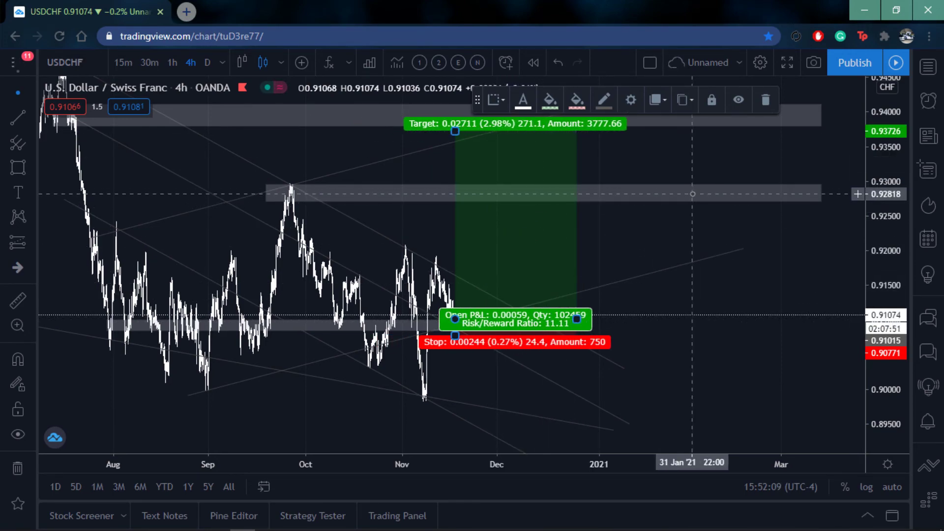
{"action": "left_click_drag", "start_coordinate": [664, 221], "coordinate": [670, 281]}
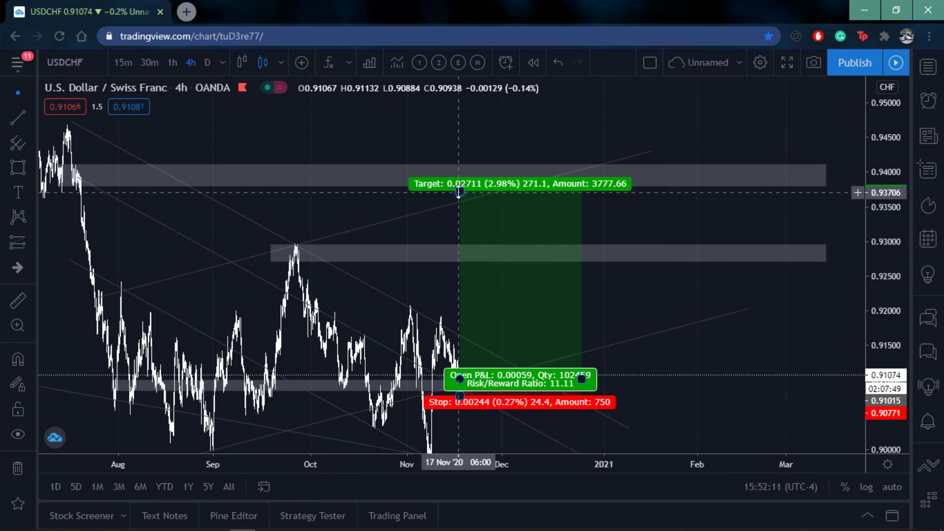
{"action": "left_click_drag", "start_coordinate": [460, 192], "coordinate": [466, 186]}
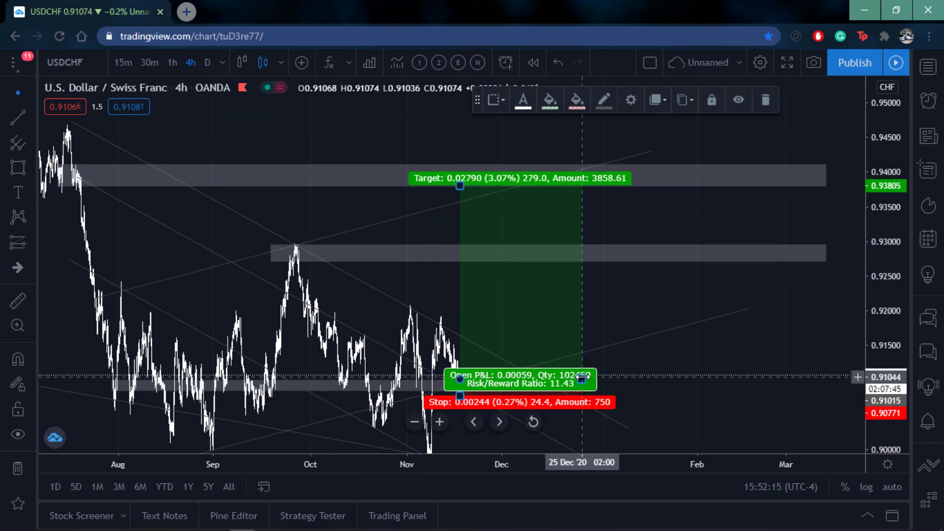
{"action": "left_click_drag", "start_coordinate": [582, 377], "coordinate": [601, 377]}
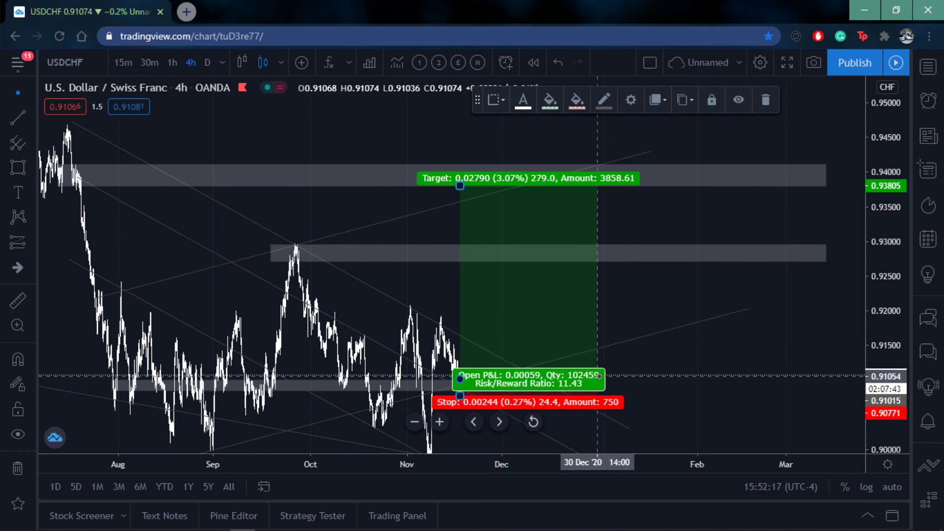
{"action": "left_click", "coordinate": [699, 364]}
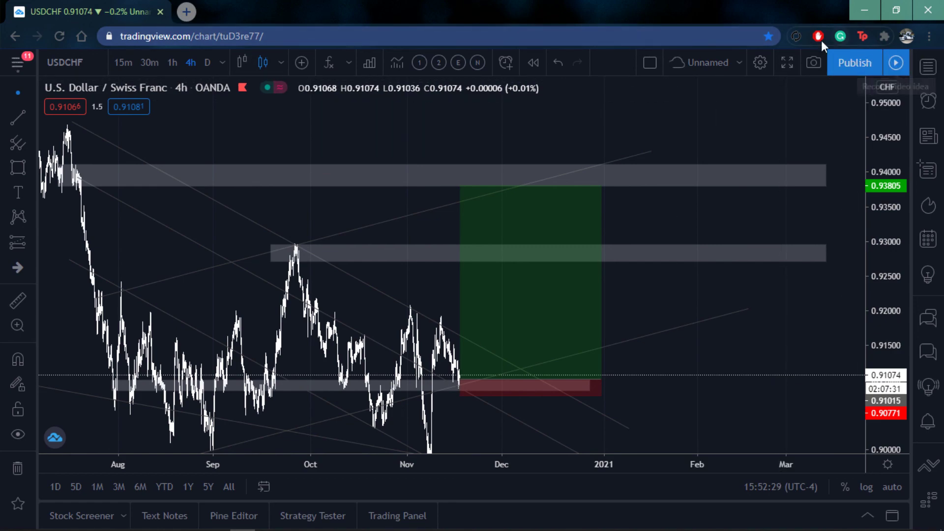
Switch the USDCHF 4h chart to full-screen mode.
{"action": "left_click", "coordinate": [787, 63]}
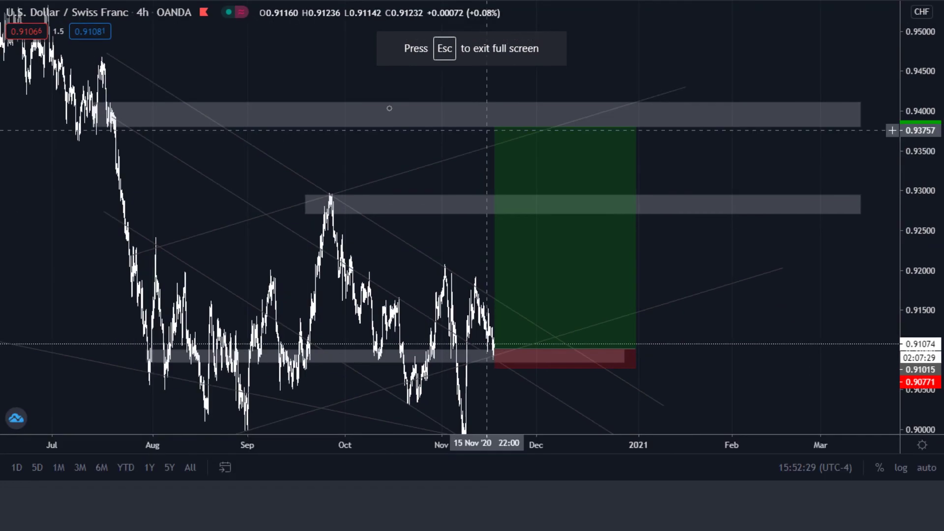